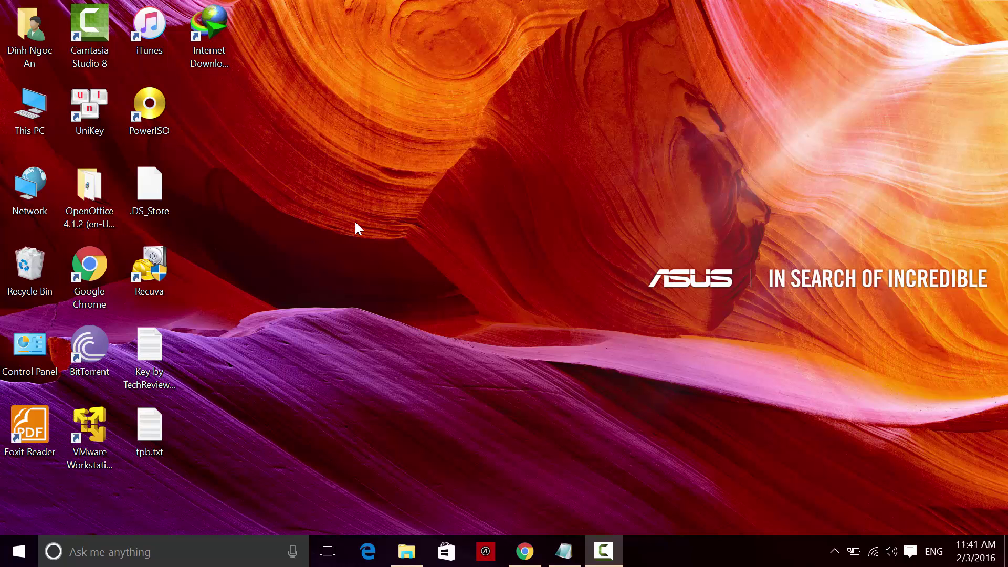
- Launch PowerISO from its desktop icon, reposition its window and view the Options menu
{"action": "double_click", "coordinate": [155, 112]}
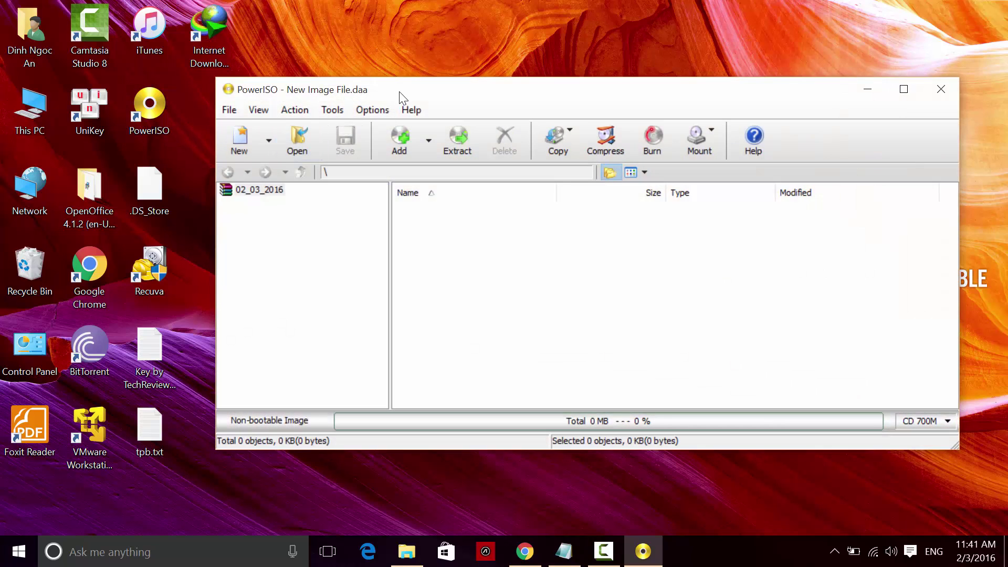
{"action": "left_click_drag", "start_coordinate": [399, 96], "coordinate": [405, 104]}
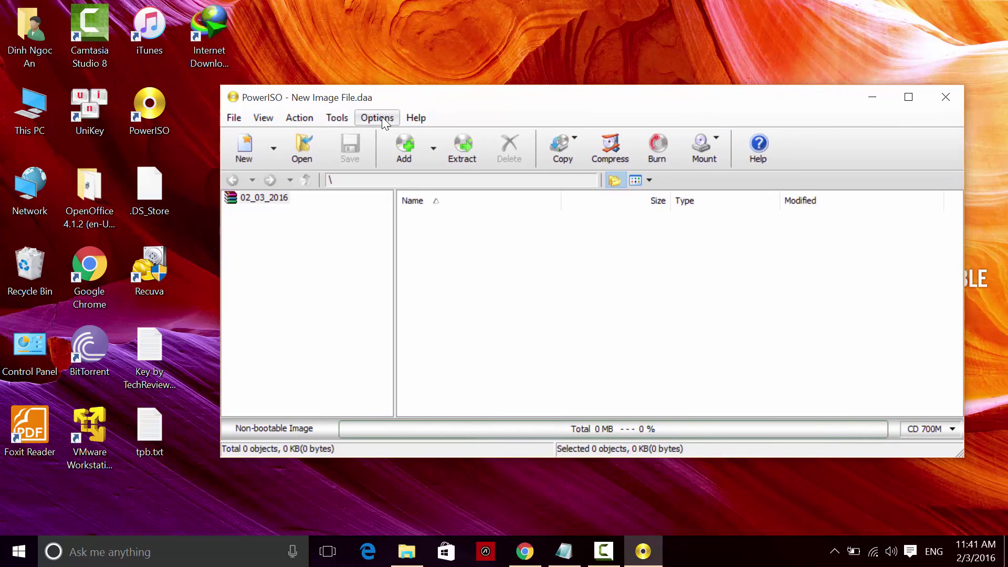
{"action": "left_click", "coordinate": [383, 120]}
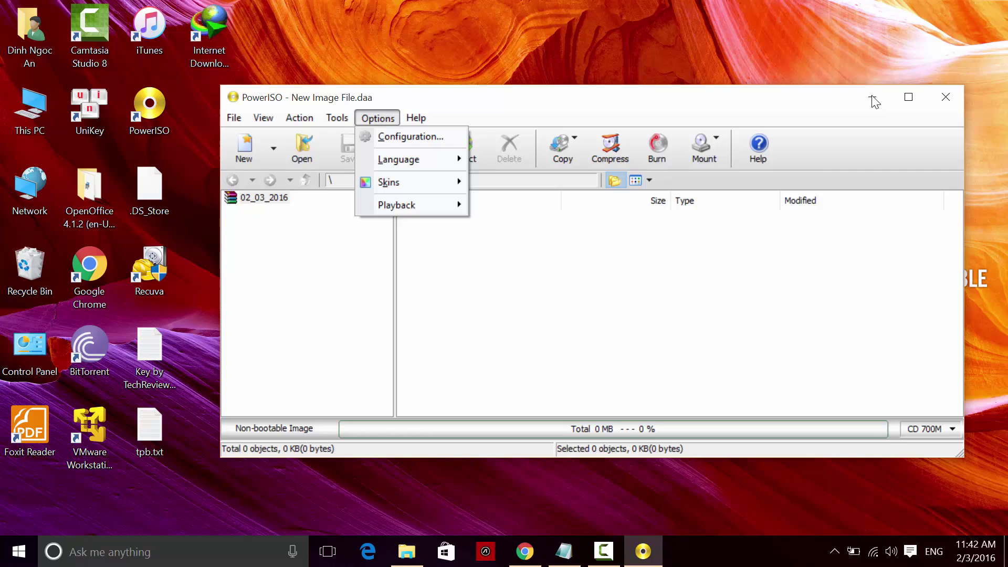
- Reveal the desktop, then restore Chrome on the osx.vn Mac OS X download-links thread
{"action": "key", "text": "super+d"}
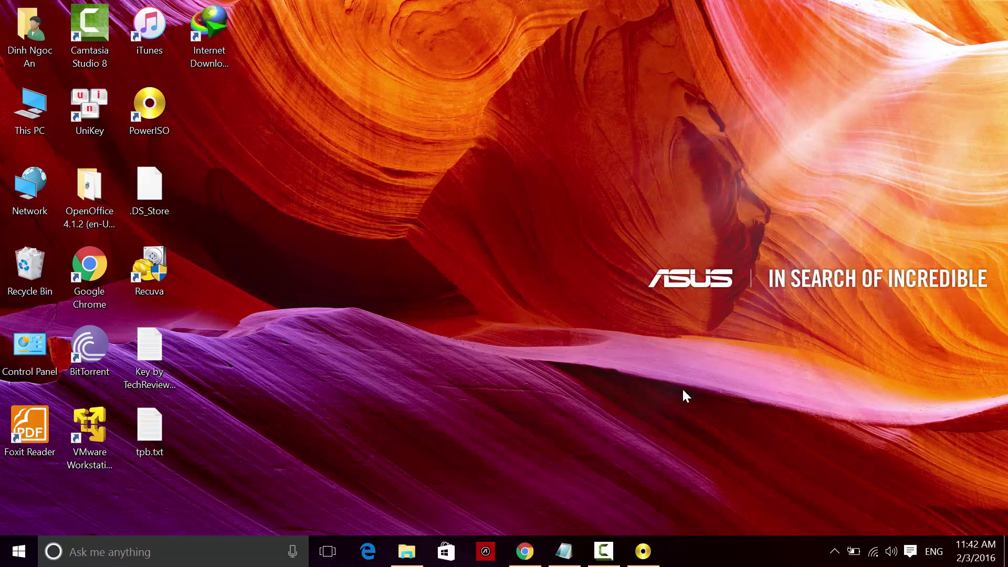
{"action": "left_click", "coordinate": [526, 552]}
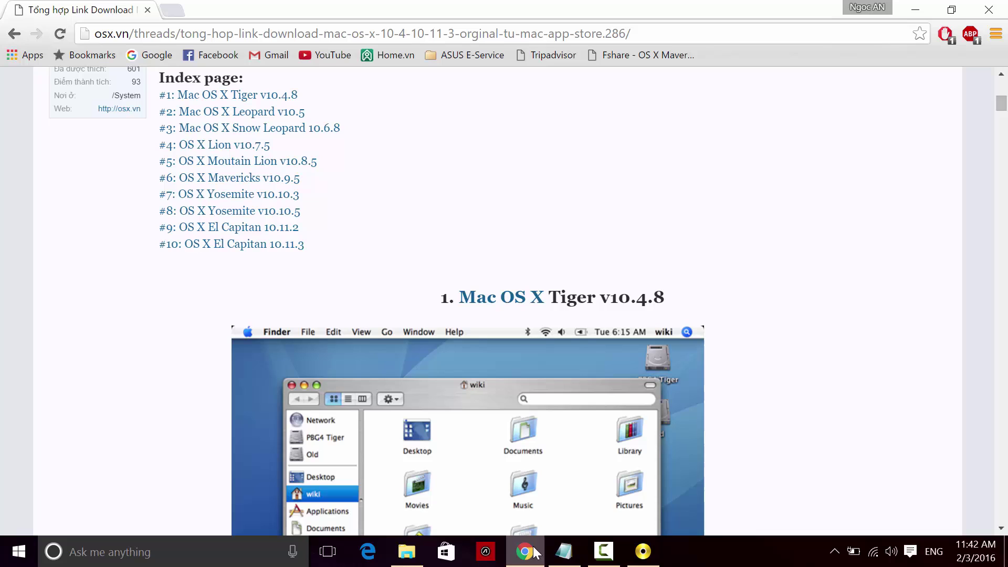
{"action": "left_click", "coordinate": [158, 33]}
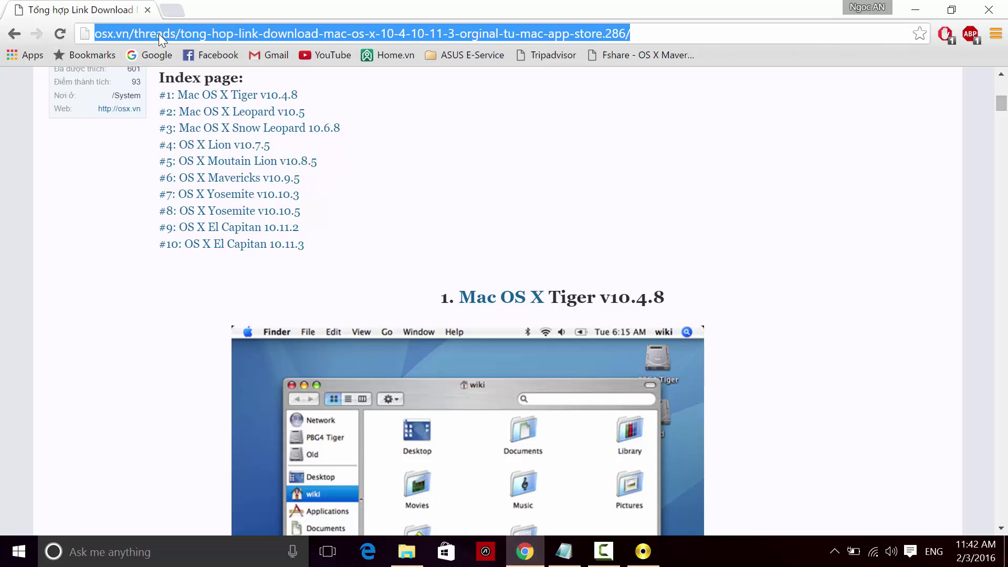
{"action": "left_click", "coordinate": [475, 144]}
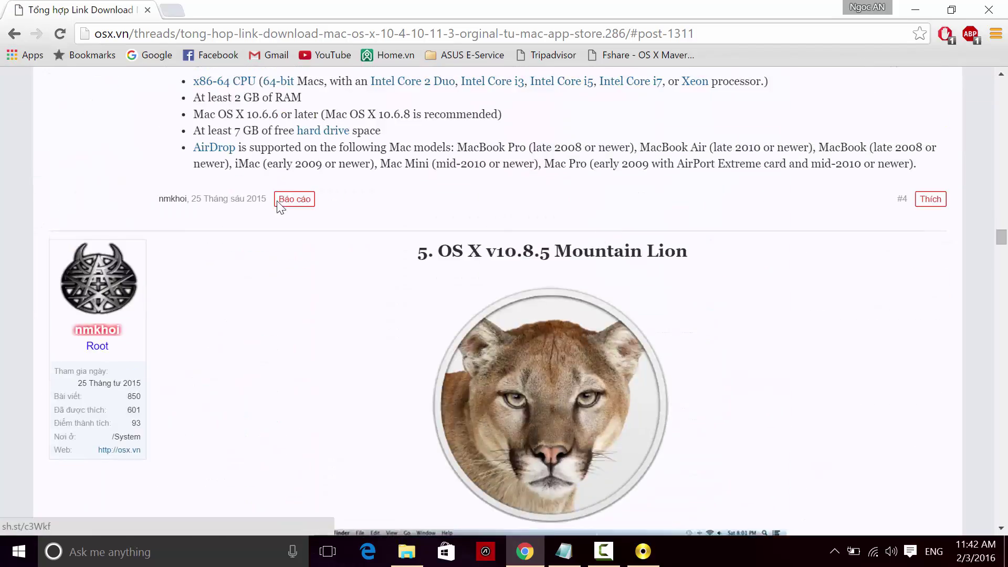
{"action": "scroll", "coordinate": [277, 205], "scroll_direction": "up", "scroll_amount": 2}
{"action": "scroll", "coordinate": [277, 201], "scroll_direction": "up", "scroll_amount": 1}
{"action": "scroll", "coordinate": [367, 196], "scroll_direction": "up", "scroll_amount": 4}
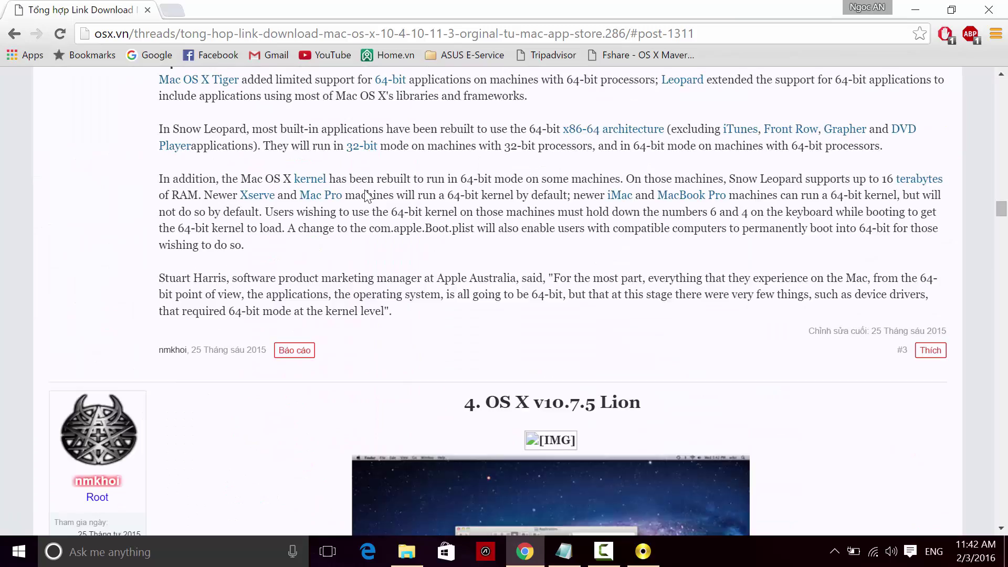
{"action": "scroll", "coordinate": [363, 199], "scroll_direction": "up", "scroll_amount": 4}
{"action": "scroll", "coordinate": [411, 290], "scroll_direction": "up", "scroll_amount": 5}
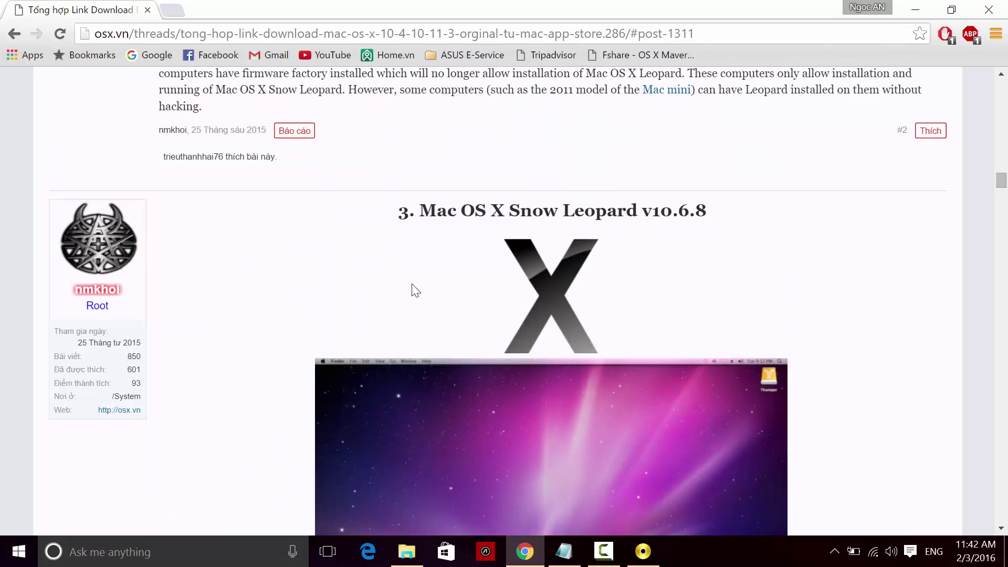
{"action": "scroll", "coordinate": [396, 269], "scroll_direction": "up", "scroll_amount": 6}
{"action": "scroll", "coordinate": [165, 263], "scroll_direction": "up", "scroll_amount": 2}
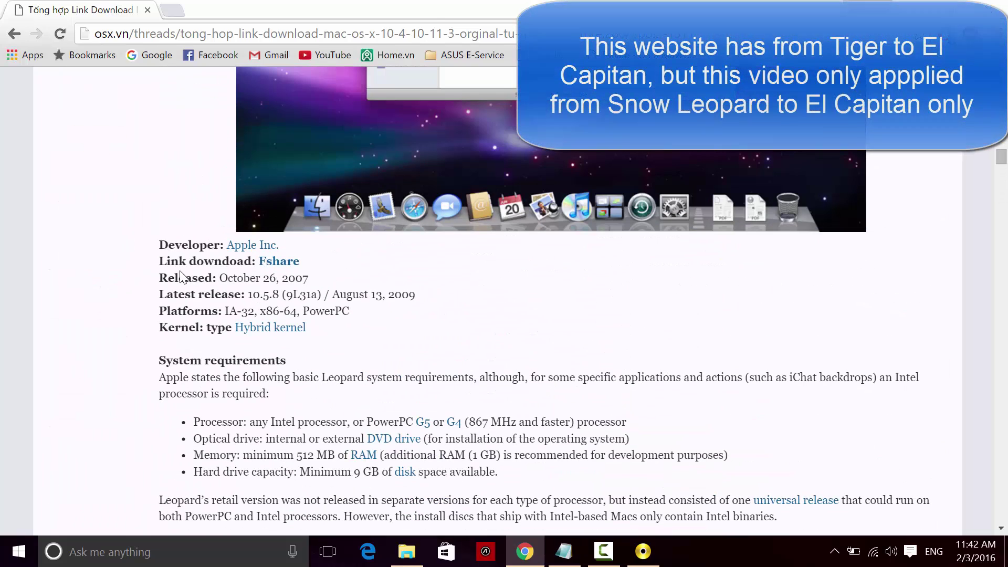
{"action": "left_click_drag", "start_coordinate": [165, 263], "coordinate": [312, 263]}
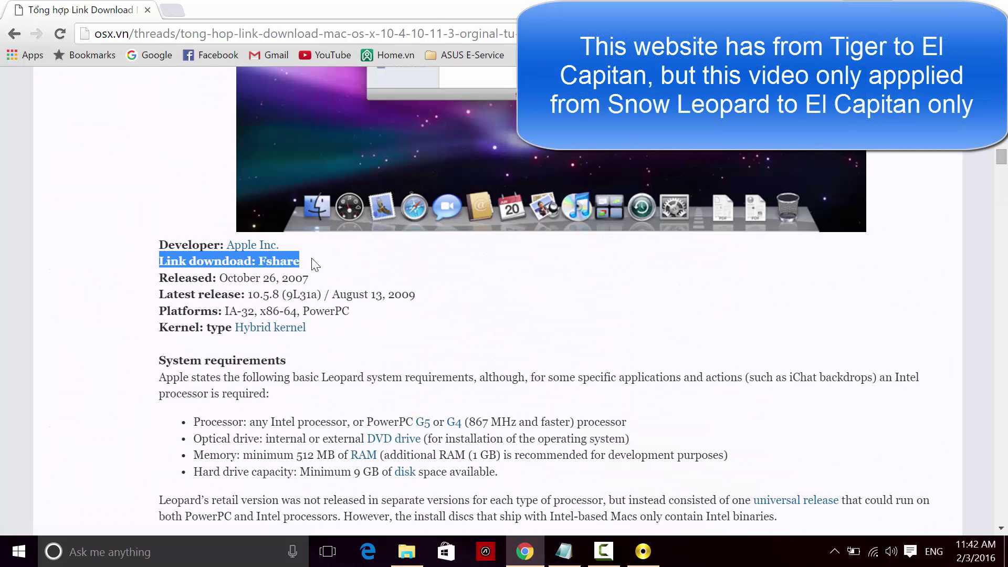
{"action": "left_click", "coordinate": [346, 274]}
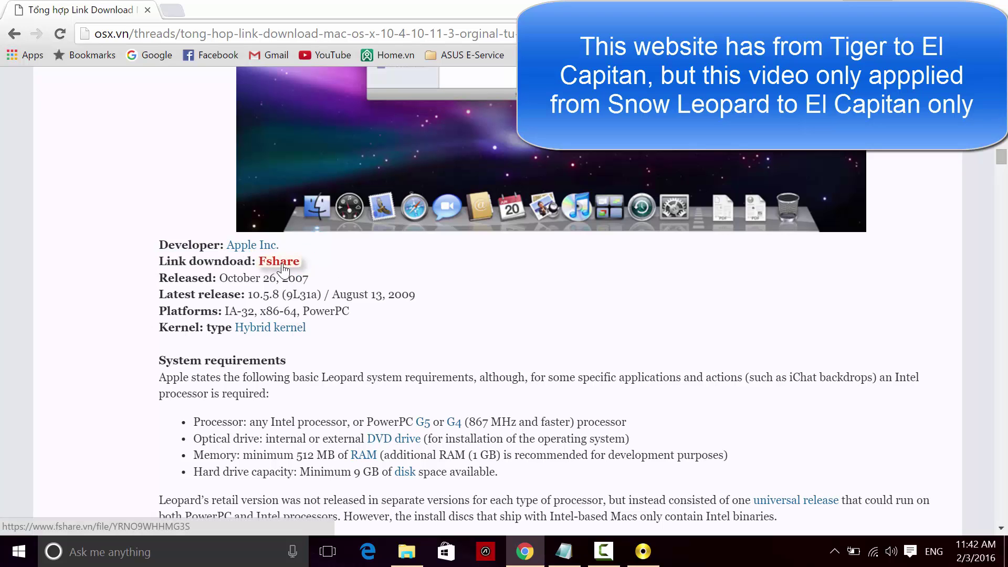
{"action": "scroll", "coordinate": [284, 268], "scroll_direction": "up", "scroll_amount": 10}
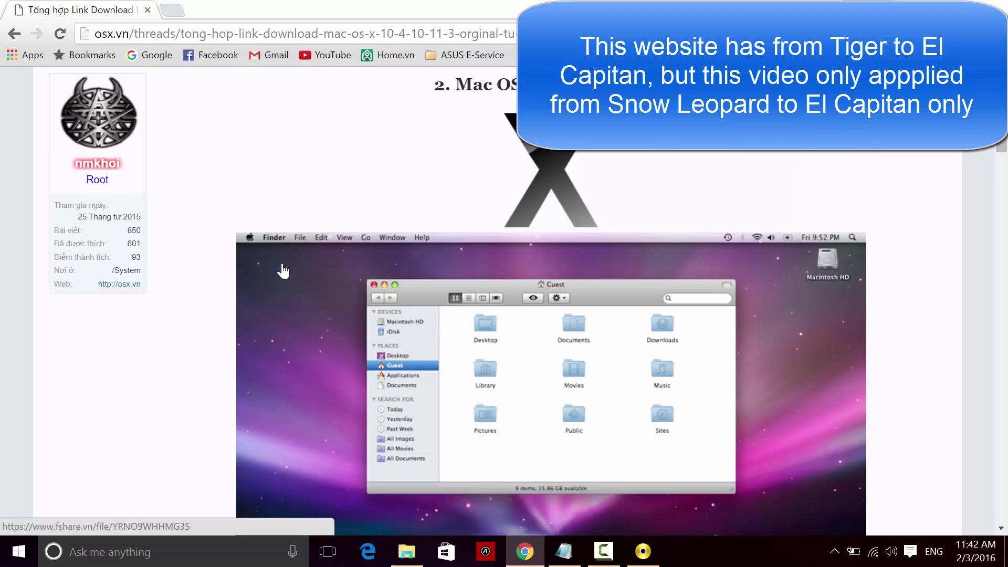
{"action": "scroll", "coordinate": [285, 268], "scroll_direction": "down", "scroll_amount": 5}
{"action": "scroll", "coordinate": [283, 268], "scroll_direction": "up", "scroll_amount": 3}
{"action": "scroll", "coordinate": [286, 184], "scroll_direction": "up", "scroll_amount": 1}
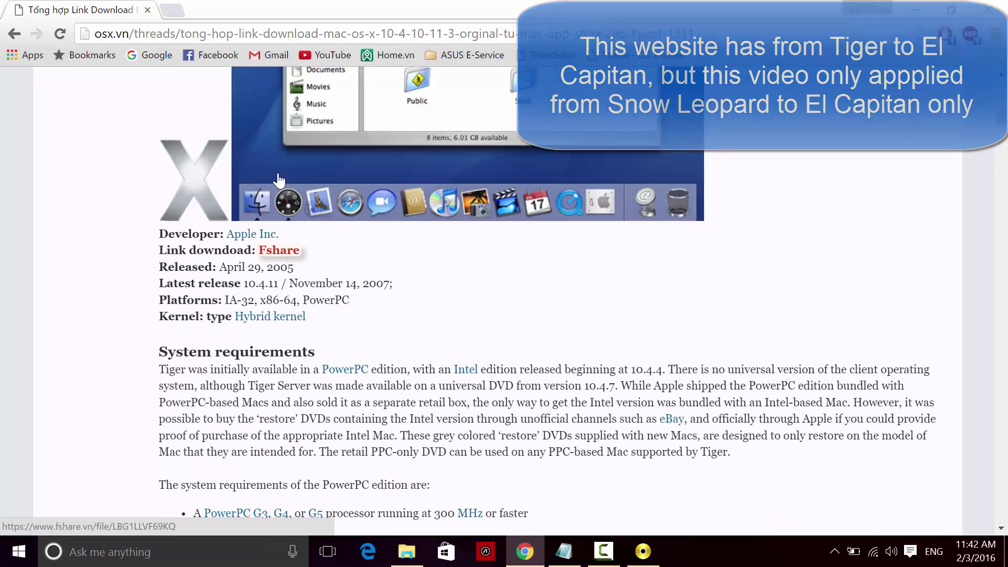
{"action": "scroll", "coordinate": [213, 218], "scroll_direction": "up", "scroll_amount": 2}
{"action": "scroll", "coordinate": [211, 220], "scroll_direction": "down", "scroll_amount": 6}
{"action": "scroll", "coordinate": [214, 215], "scroll_direction": "up", "scroll_amount": 3}
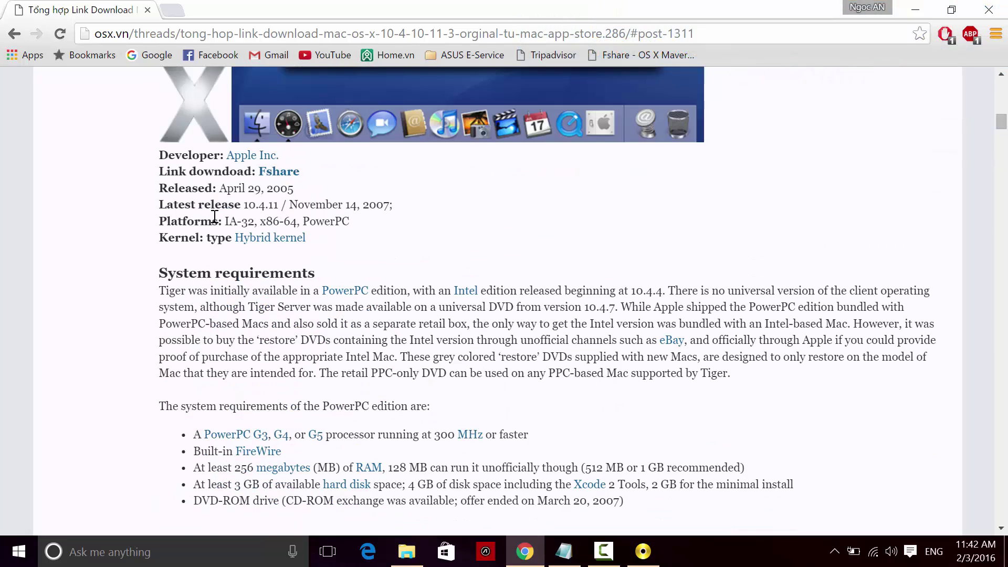
{"action": "scroll", "coordinate": [214, 218], "scroll_direction": "up", "scroll_amount": 1}
{"action": "scroll", "coordinate": [216, 221], "scroll_direction": "up", "scroll_amount": 4}
{"action": "scroll", "coordinate": [206, 217], "scroll_direction": "down", "scroll_amount": 6}
{"action": "scroll", "coordinate": [236, 212], "scroll_direction": "up", "scroll_amount": 1}
{"action": "scroll", "coordinate": [308, 208], "scroll_direction": "up", "scroll_amount": 5}
{"action": "scroll", "coordinate": [408, 211], "scroll_direction": "down", "scroll_amount": 10}
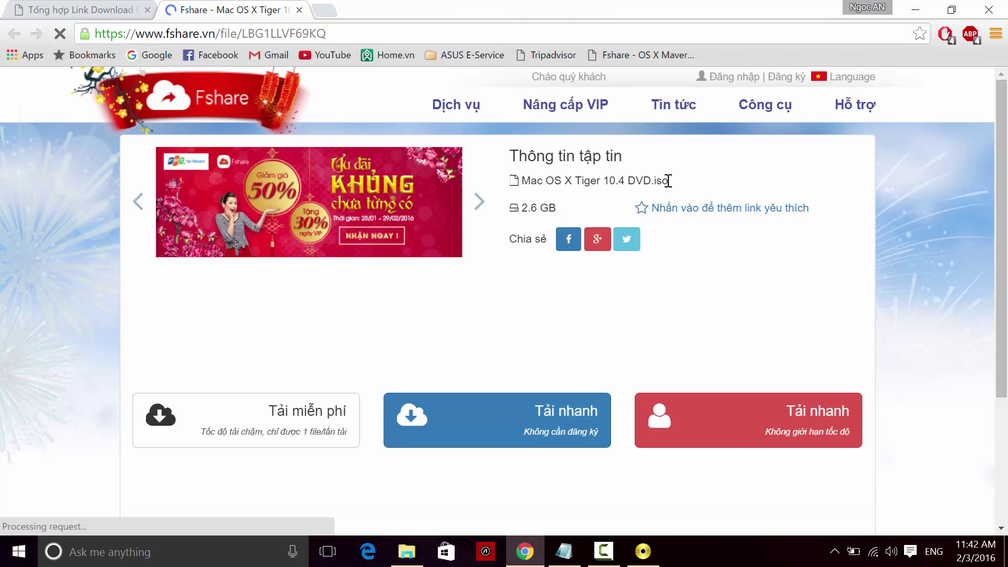
{"action": "double_click", "coordinate": [658, 181]}
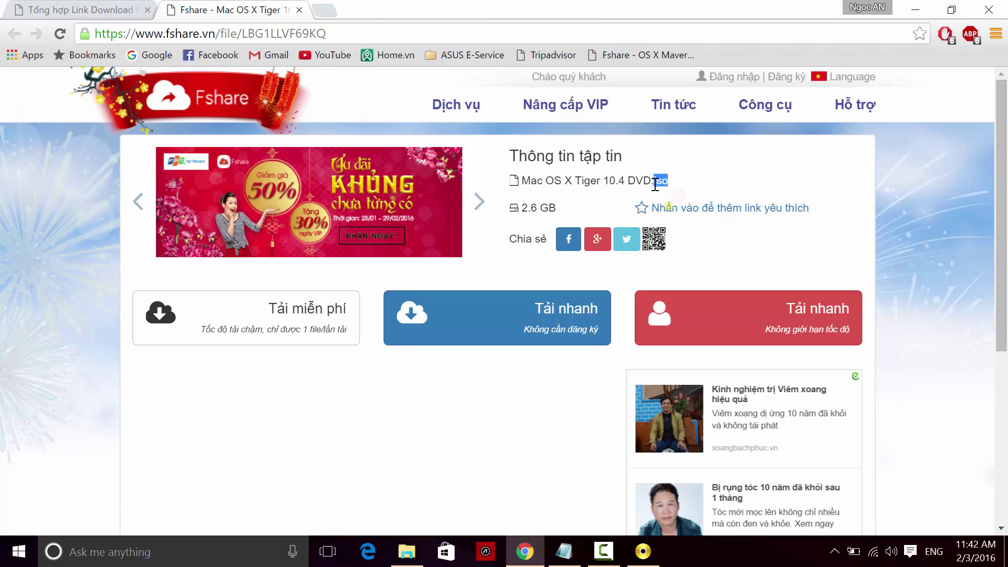
{"action": "left_click", "coordinate": [299, 10]}
{"action": "scroll", "coordinate": [295, 285], "scroll_direction": "down", "scroll_amount": 5}
{"action": "scroll", "coordinate": [296, 287], "scroll_direction": "down", "scroll_amount": 5}
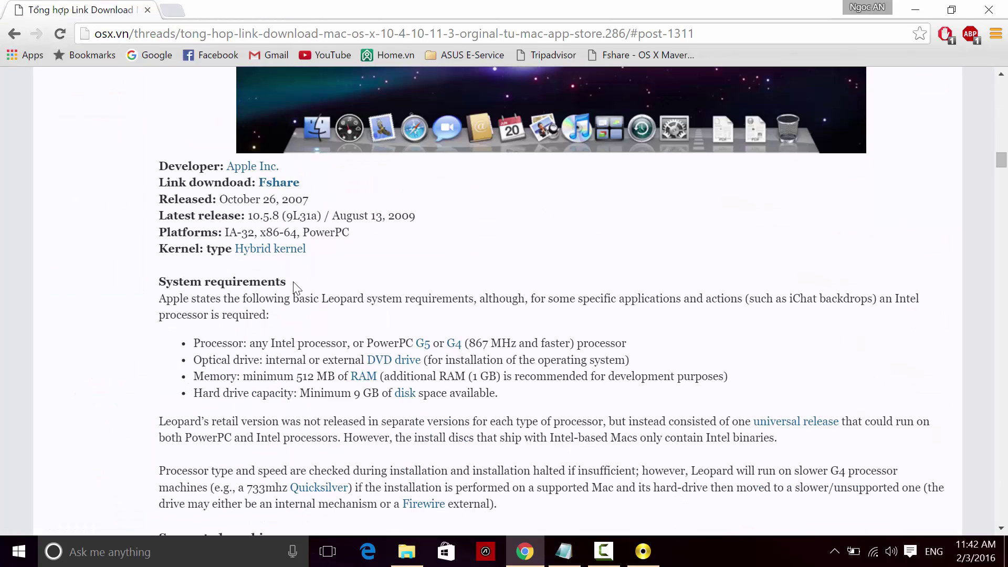
{"action": "left_click", "coordinate": [283, 185]}
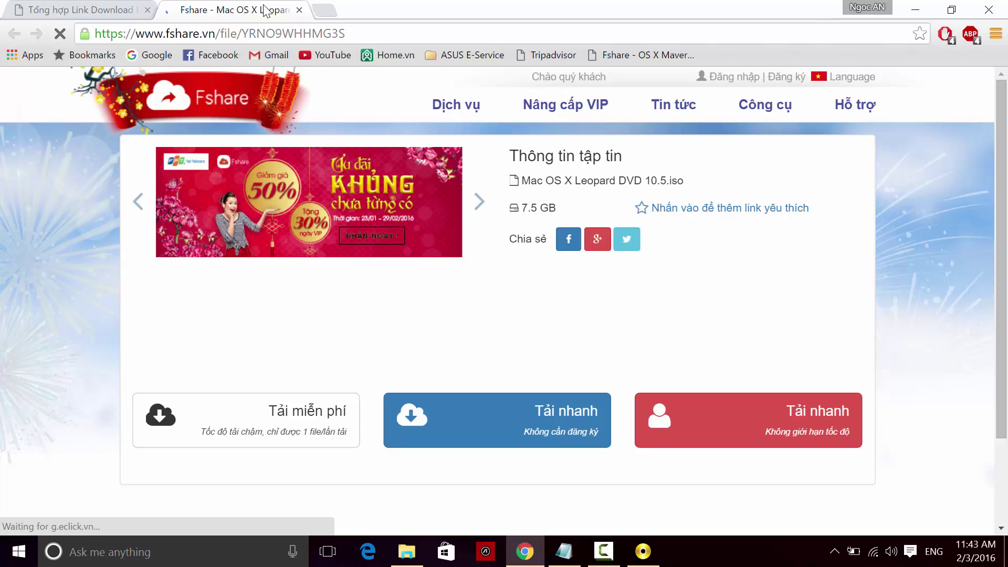
{"action": "left_click", "coordinate": [300, 11]}
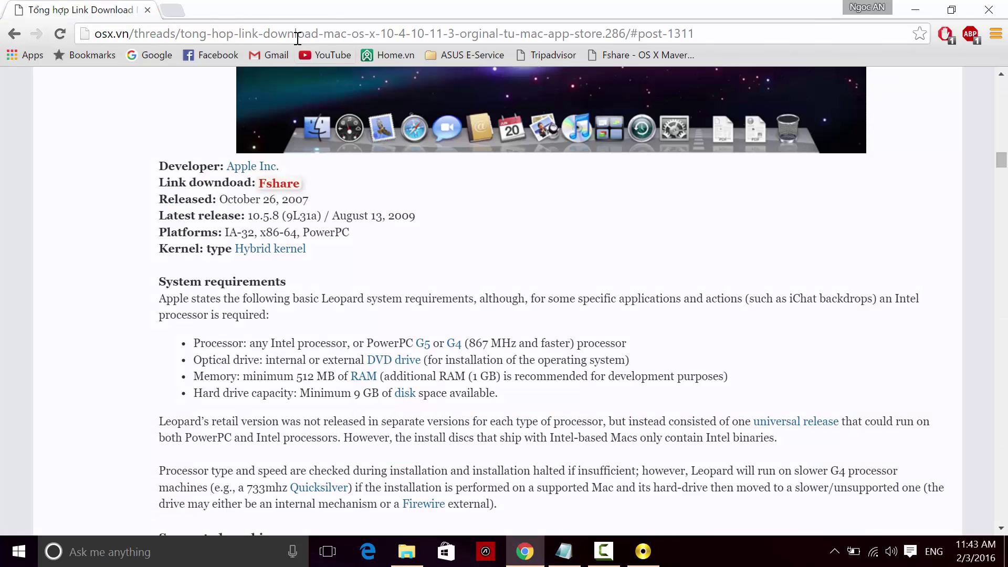
{"action": "scroll", "coordinate": [334, 238], "scroll_direction": "down", "scroll_amount": 5}
{"action": "scroll", "coordinate": [334, 238], "scroll_direction": "down", "scroll_amount": 5}
{"action": "scroll", "coordinate": [334, 238], "scroll_direction": "down", "scroll_amount": 2}
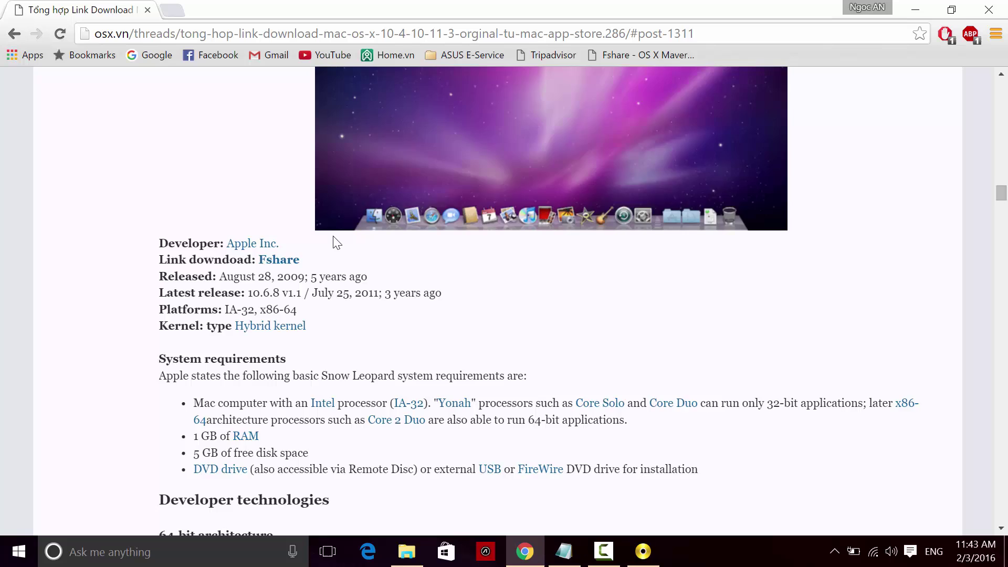
{"action": "scroll", "coordinate": [334, 238], "scroll_direction": "down", "scroll_amount": 2}
{"action": "scroll", "coordinate": [361, 150], "scroll_direction": "up", "scroll_amount": 4}
{"action": "scroll", "coordinate": [356, 153], "scroll_direction": "up", "scroll_amount": 5}
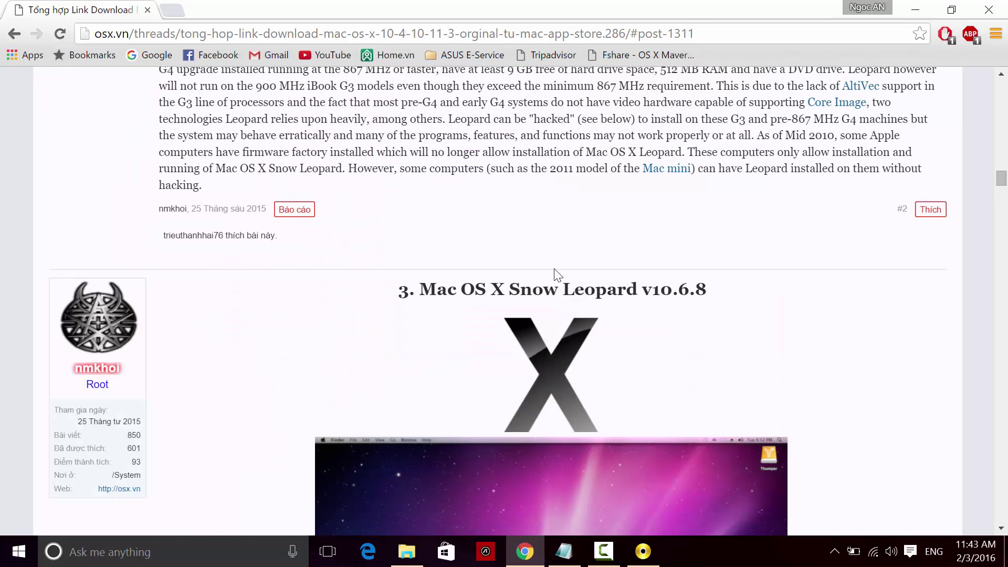
{"action": "scroll", "coordinate": [476, 287], "scroll_direction": "down", "scroll_amount": 7}
{"action": "left_click", "coordinate": [286, 262]}
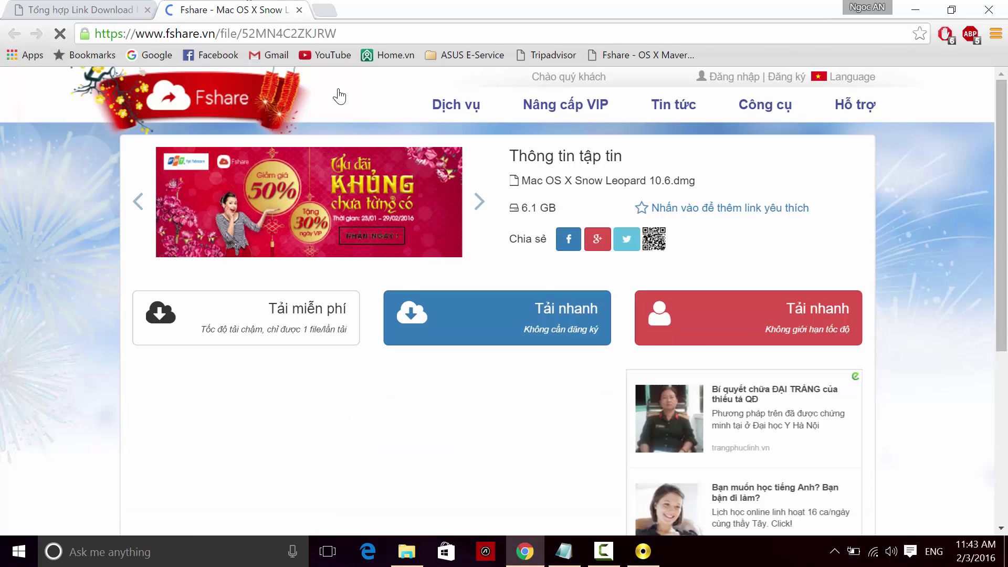
{"action": "key", "text": "ctrl+w"}
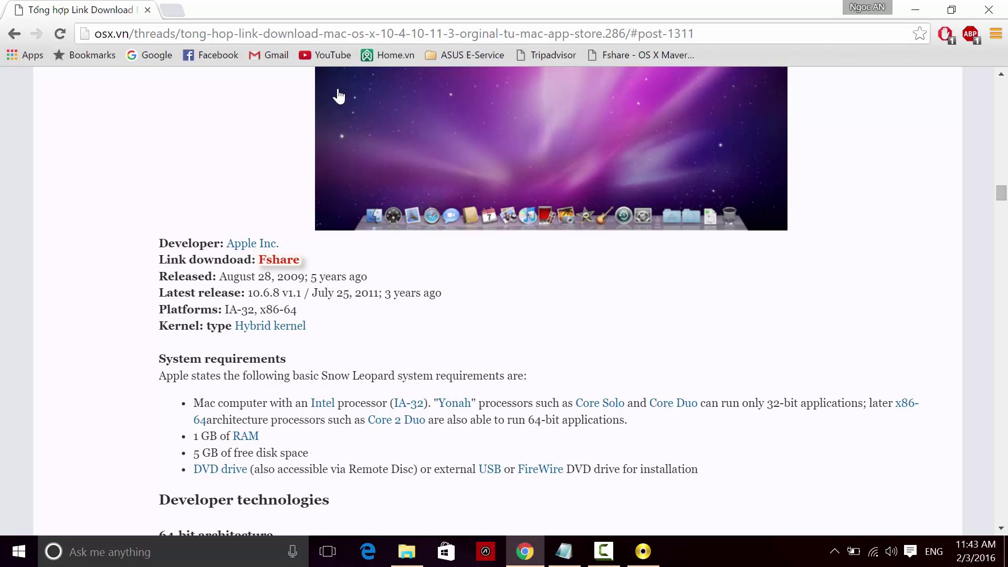
{"action": "scroll", "coordinate": [362, 104], "scroll_direction": "down", "scroll_amount": 4}
{"action": "scroll", "coordinate": [366, 115], "scroll_direction": "down", "scroll_amount": 4}
{"action": "scroll", "coordinate": [367, 150], "scroll_direction": "down", "scroll_amount": 4}
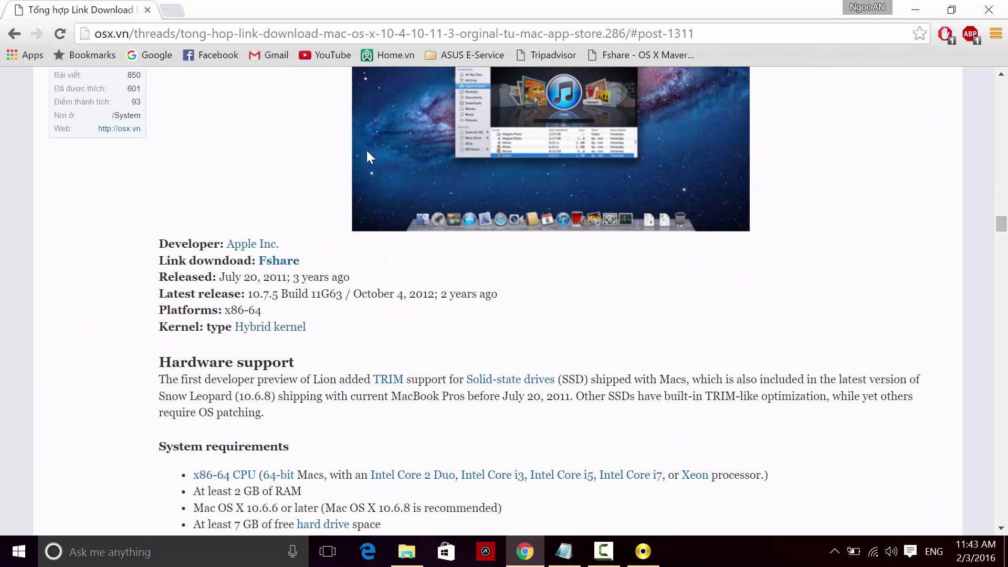
- Open the Lion 10.7.5 Fshare page, request the free download and dismiss the Notify dialog
{"action": "left_click", "coordinate": [290, 262]}
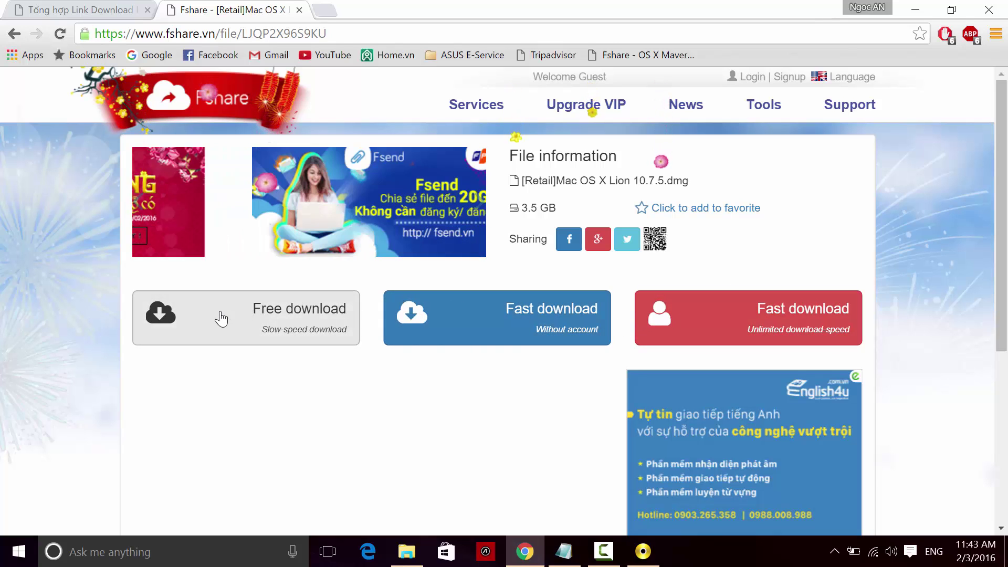
{"action": "left_click", "coordinate": [216, 338]}
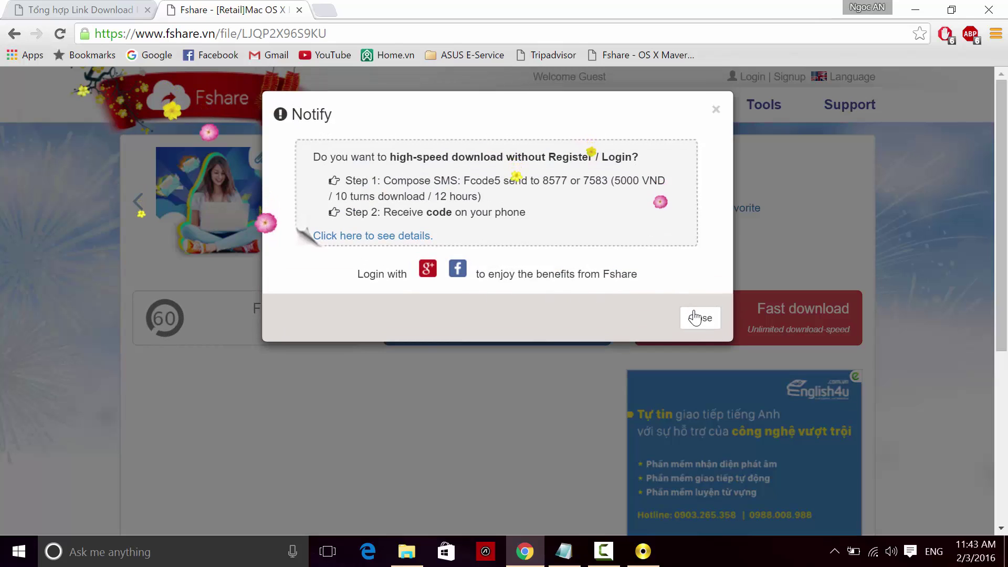
{"action": "left_click", "coordinate": [693, 317]}
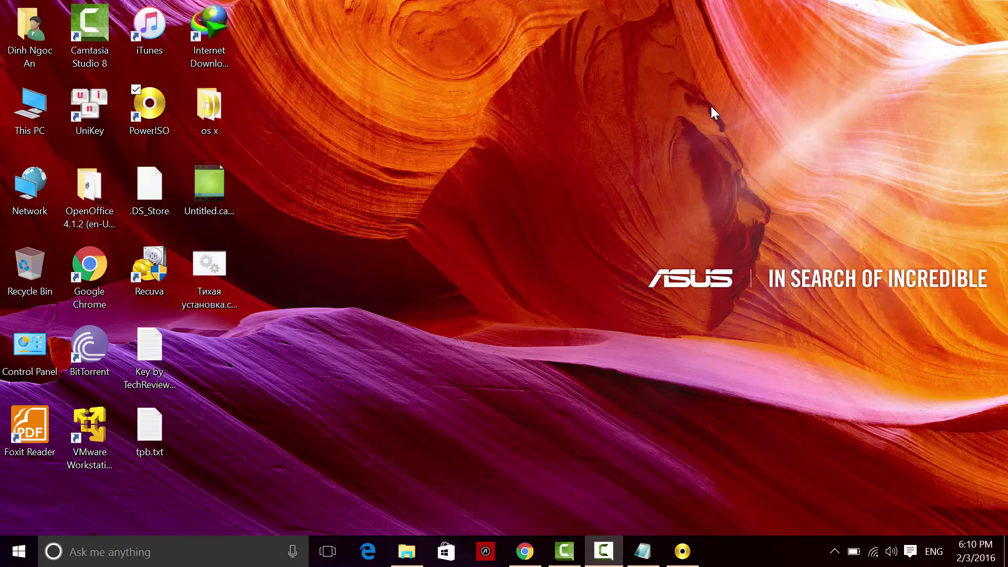
- Open the os x folder, reposition it, and show Mac OS X Lion.dmg's 7-Zip context menu
{"action": "double_click", "coordinate": [204, 107]}
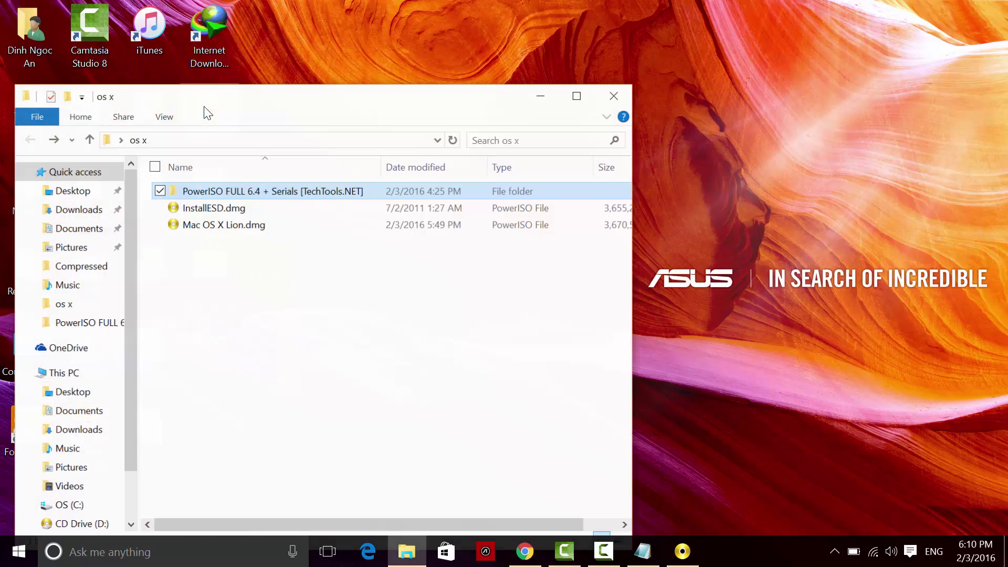
{"action": "mouse_move", "coordinate": [315, 96]}
{"action": "left_mouse_down"}
{"action": "mouse_move", "coordinate": [423, 80]}
{"action": "mouse_move", "coordinate": [566, 32]}
{"action": "left_mouse_up"}
{"action": "left_click", "coordinate": [490, 161]}
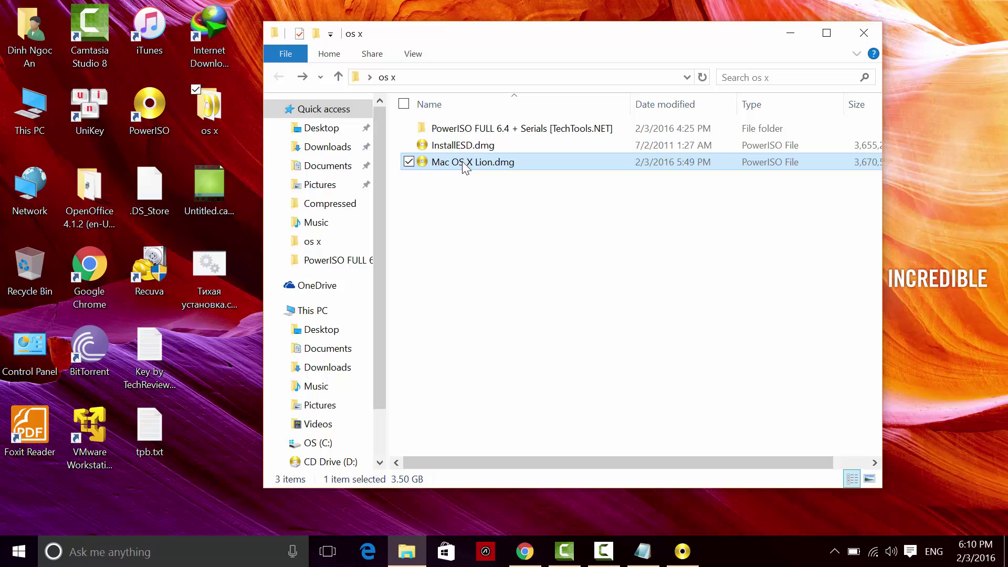
{"action": "mouse_move", "coordinate": [473, 162]}
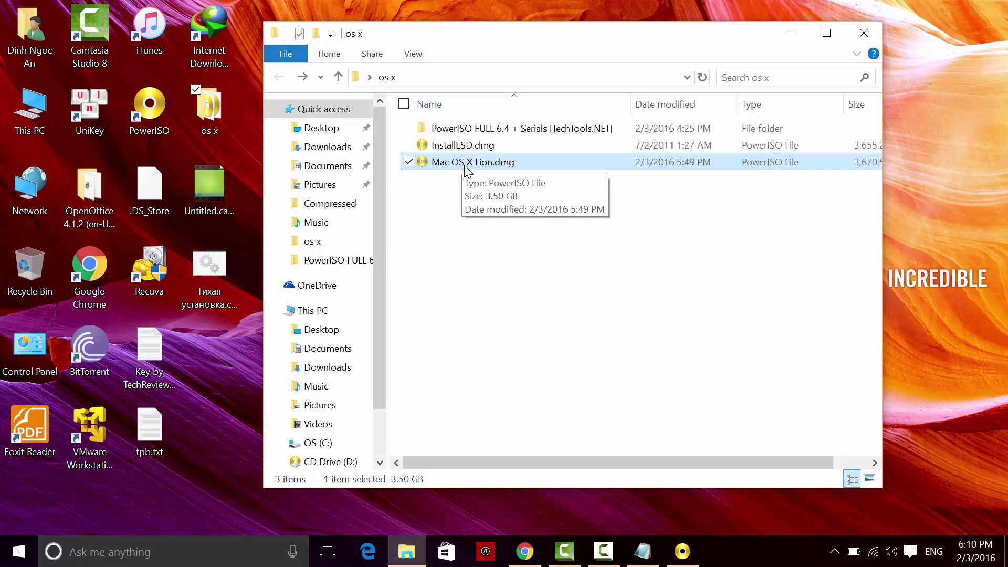
{"action": "right_click", "coordinate": [465, 173]}
{"action": "mouse_move", "coordinate": [503, 172]}
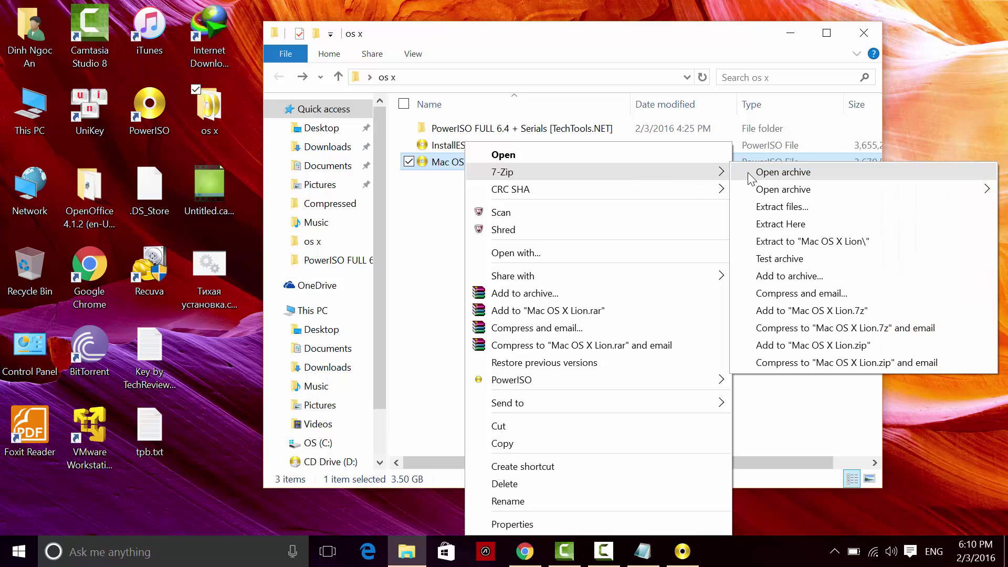
- Open Mac OS X Lion.dmg in 7-Zip and browse to Install Mac OS X Lion.app/Contents/SharedSupport
{"action": "left_click", "coordinate": [783, 171]}
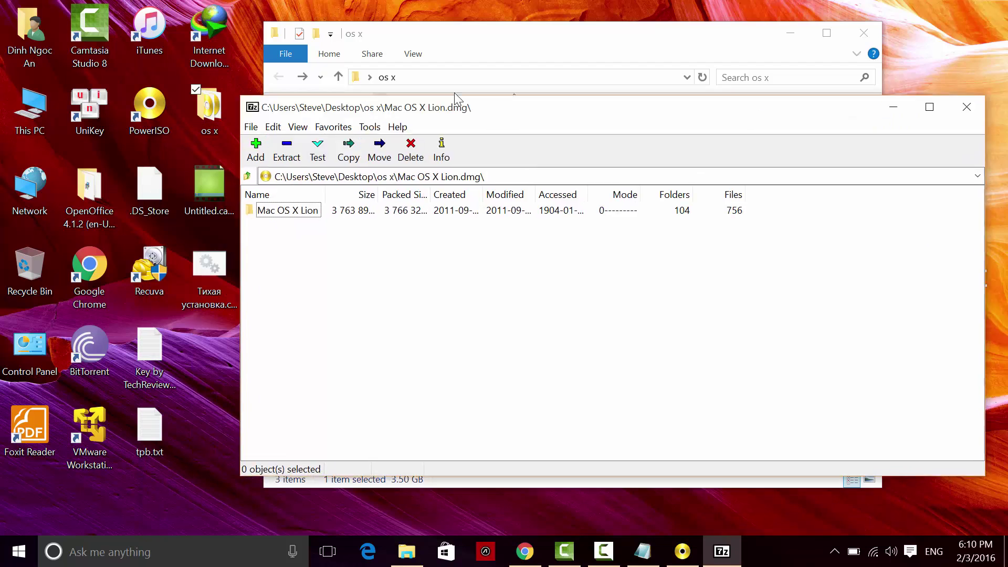
{"action": "left_click_drag", "start_coordinate": [346, 177], "coordinate": [469, 77]}
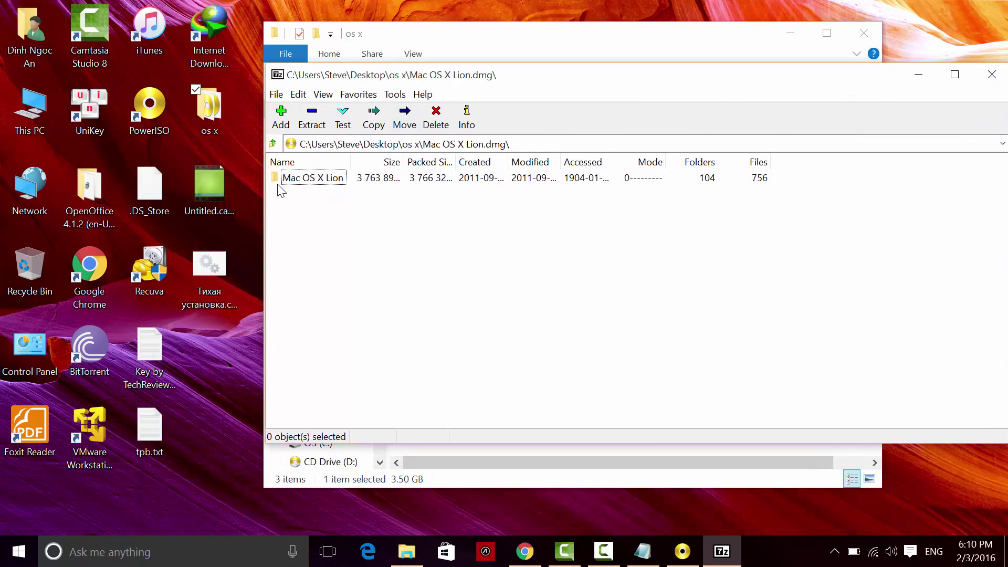
{"action": "double_click", "coordinate": [277, 182]}
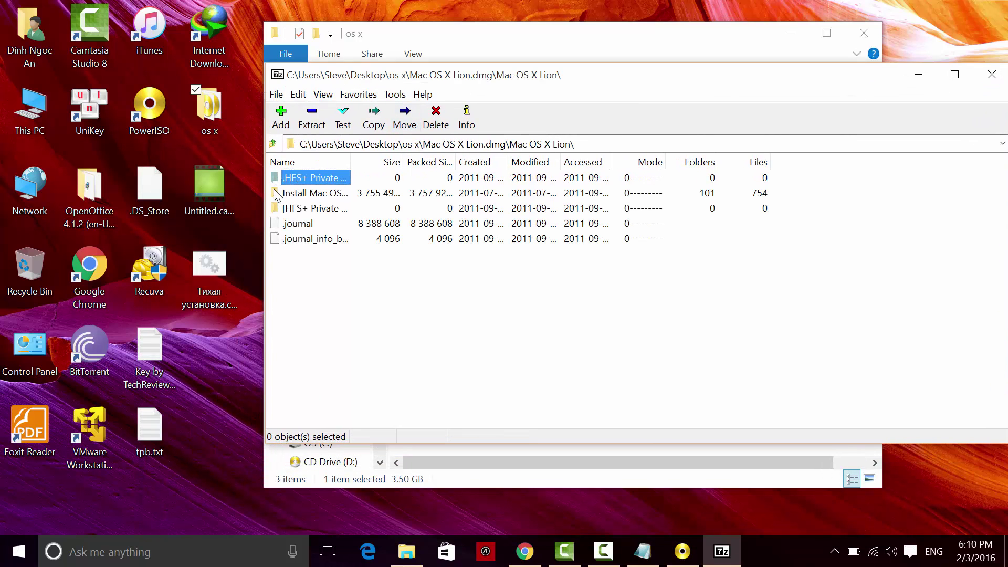
{"action": "double_click", "coordinate": [277, 195]}
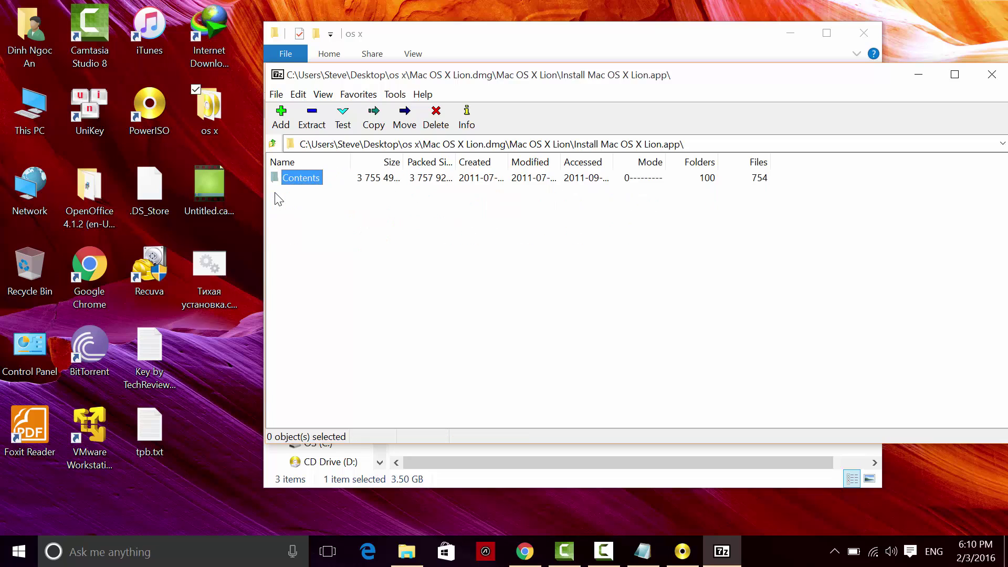
{"action": "double_click", "coordinate": [276, 183]}
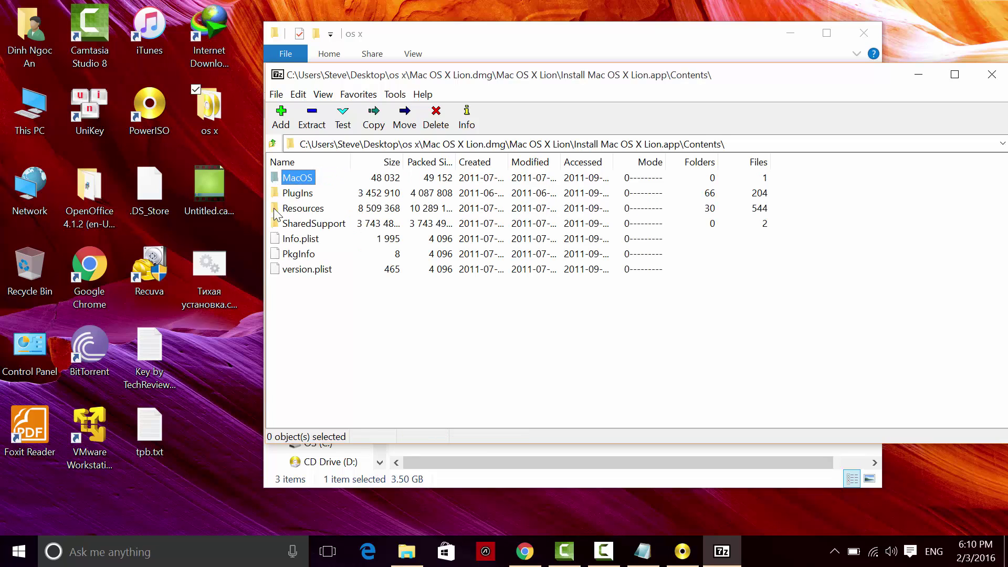
{"action": "double_click", "coordinate": [277, 226]}
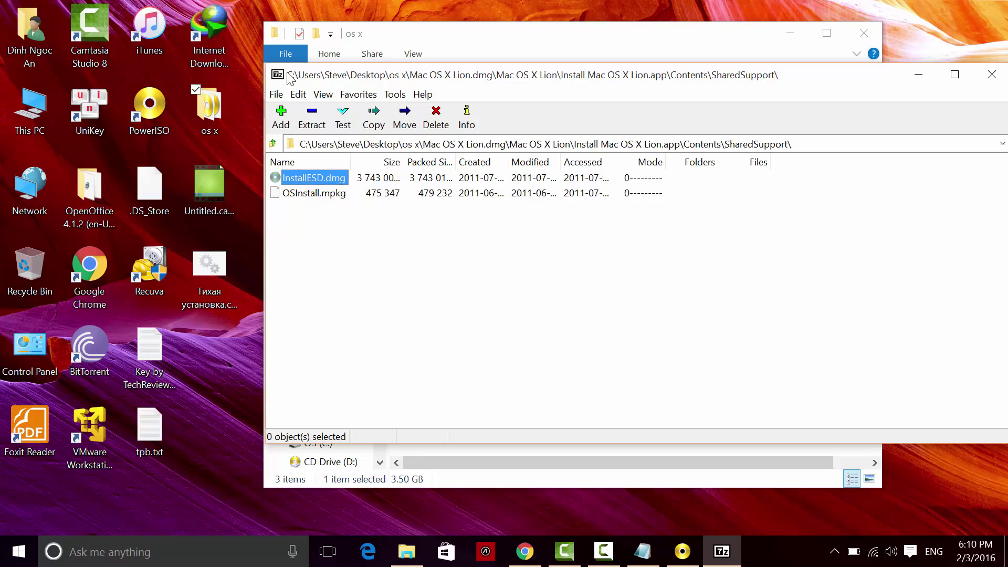
- Extract InstallESD.dmg (3.48 GB) into the os x folder and close the 7-Zip window
{"action": "left_click_drag", "start_coordinate": [290, 77], "coordinate": [649, 67]}
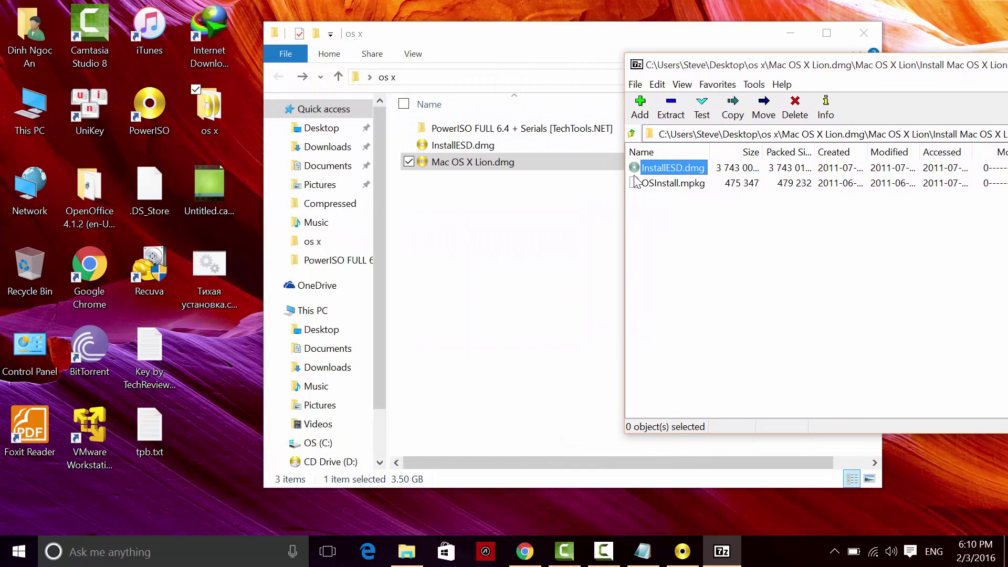
{"action": "left_click_drag", "start_coordinate": [637, 173], "coordinate": [216, 331]}
{"action": "left_click_drag", "start_coordinate": [216, 331], "coordinate": [640, 168]}
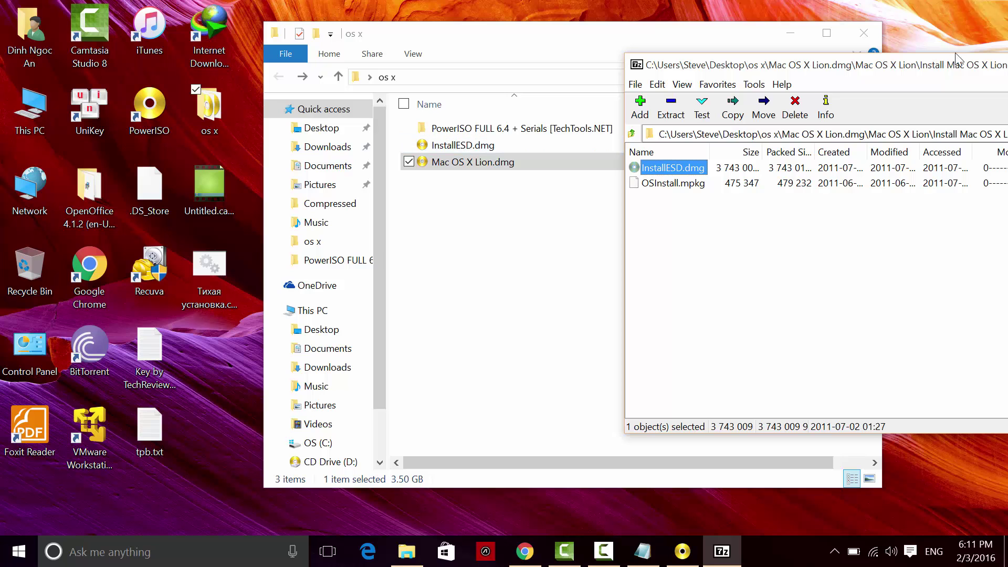
{"action": "left_click_drag", "start_coordinate": [958, 59], "coordinate": [477, 154]}
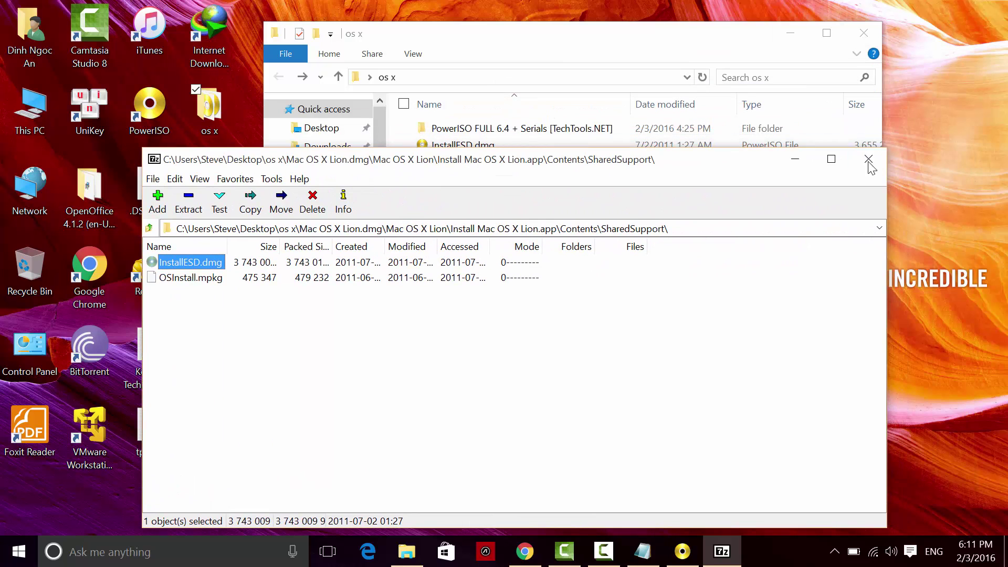
{"action": "left_click", "coordinate": [868, 161]}
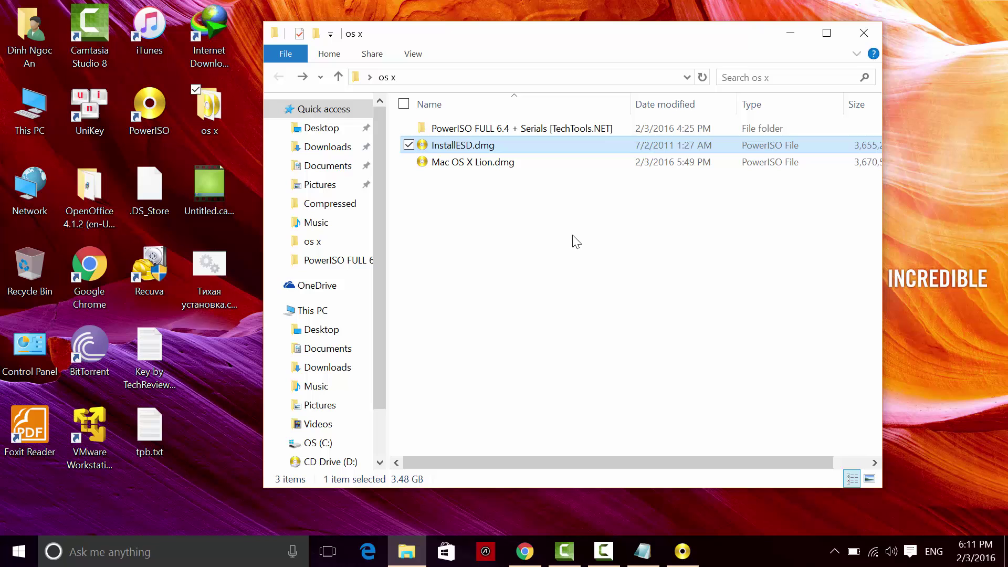
- Restore PowerISO and choose Tools > Convert to show the conversion settings
{"action": "left_click", "coordinate": [682, 552]}
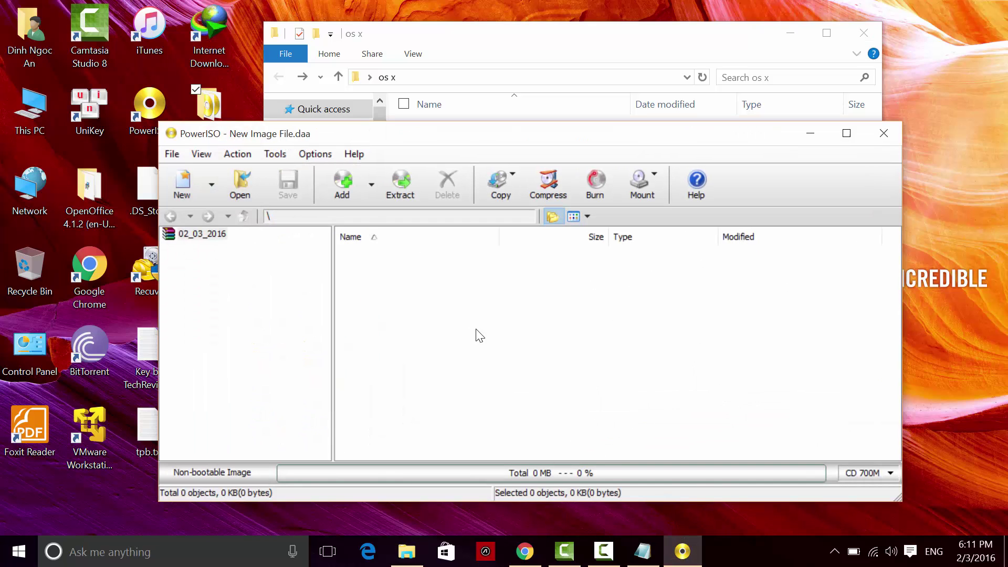
{"action": "left_click", "coordinate": [275, 153]}
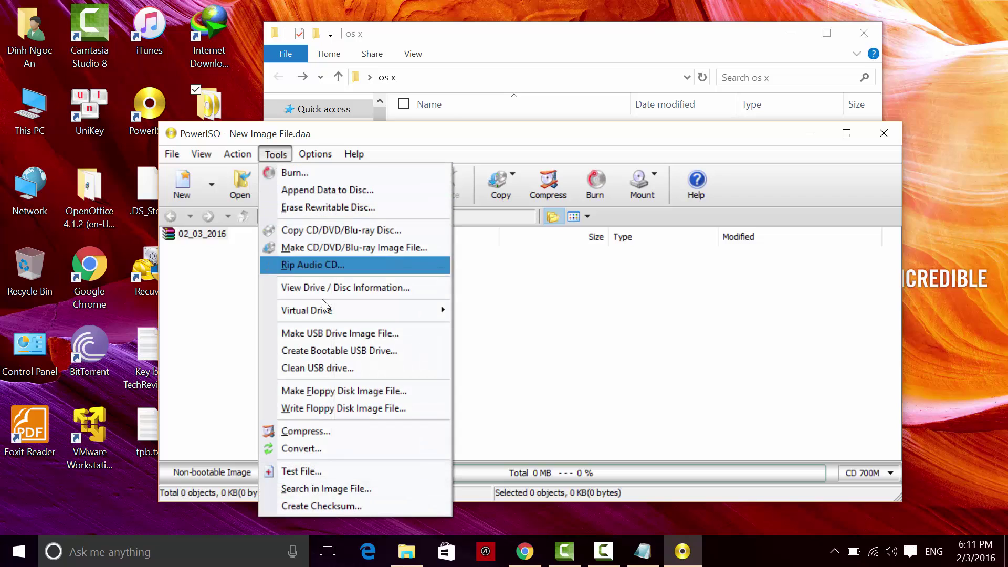
{"action": "left_click", "coordinate": [312, 449]}
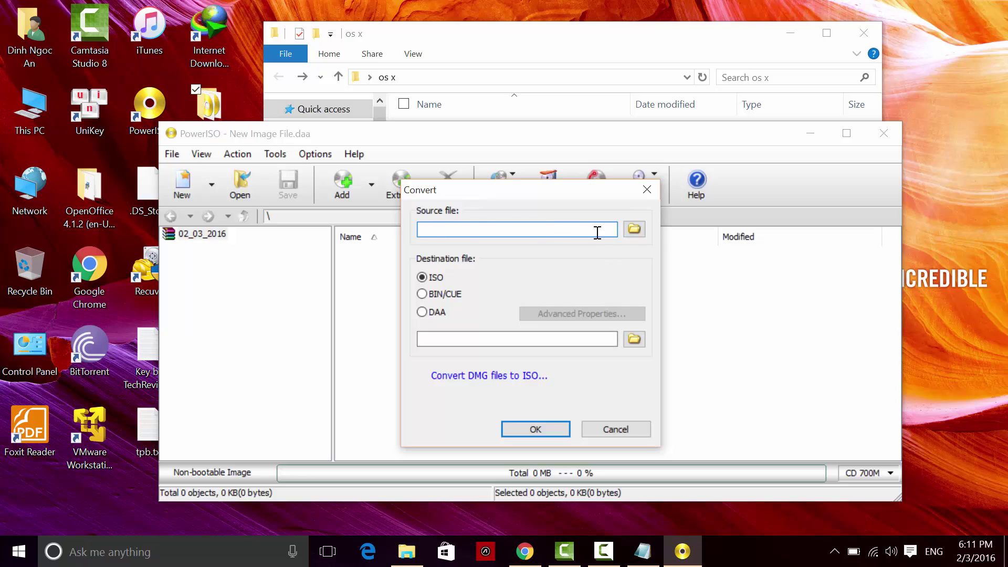
- Choose InstallESD.dmg from the os x folder as the source, keeping ISO as output
{"action": "left_click", "coordinate": [640, 233]}
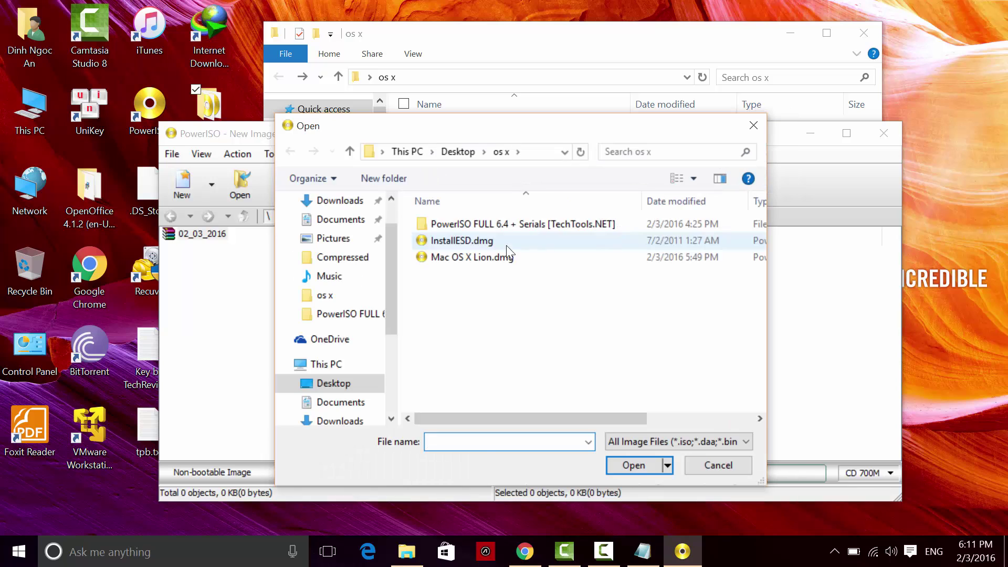
{"action": "left_click", "coordinate": [507, 246]}
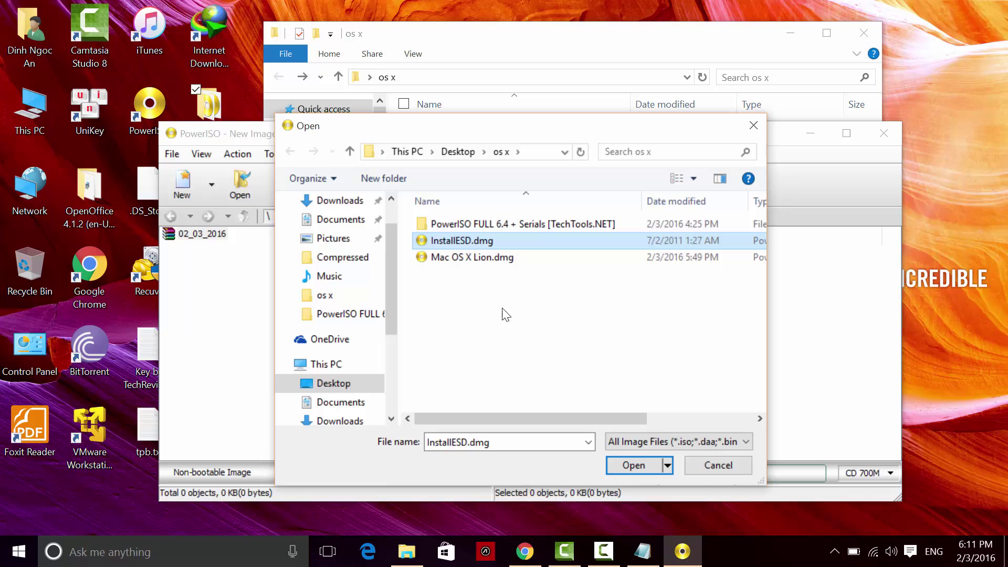
{"action": "left_click", "coordinate": [629, 463]}
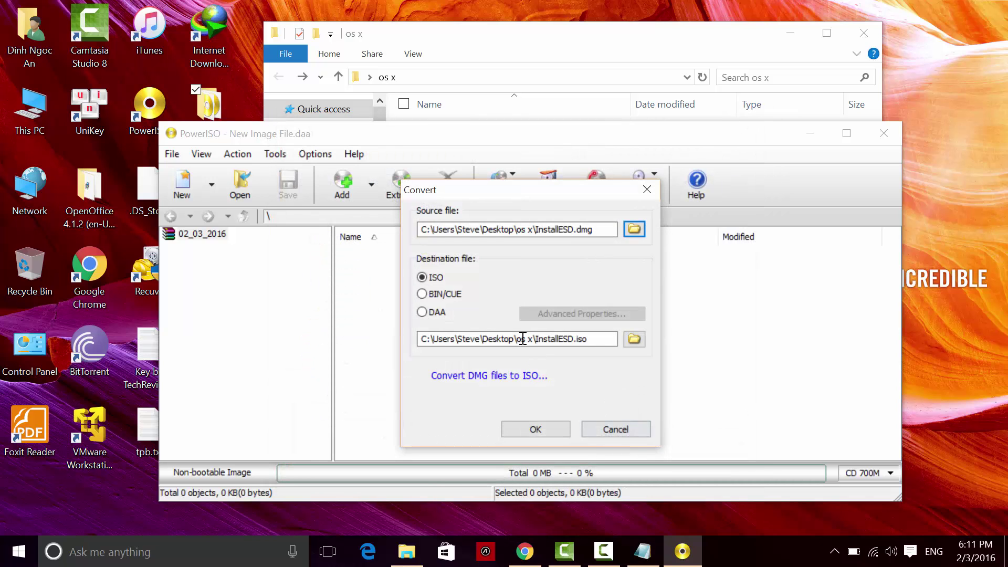
{"action": "left_click", "coordinate": [424, 281]}
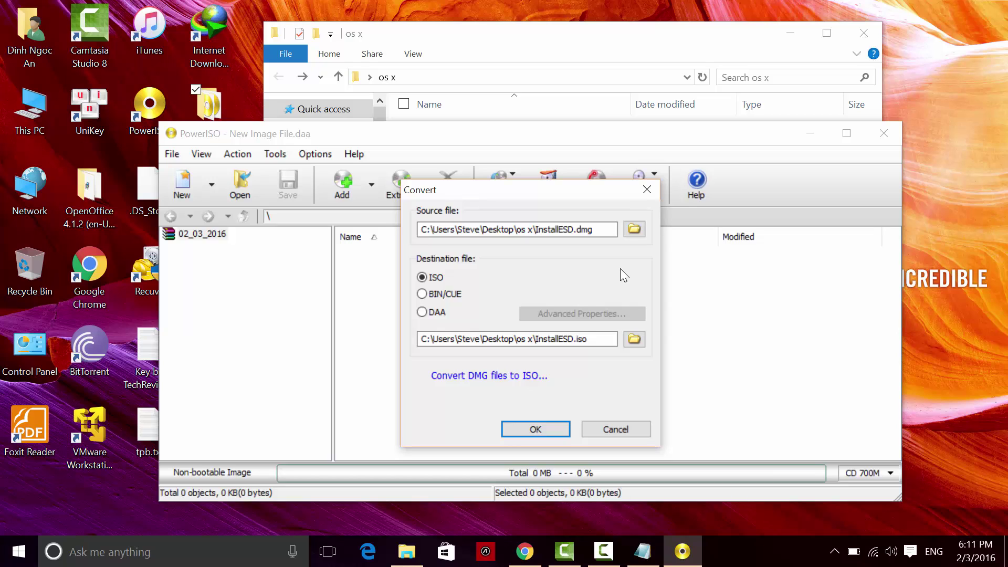
- Confirm the Convert dialog and let InstallESD.dmg finish converting to InstallESD.iso
{"action": "left_click", "coordinate": [539, 429]}
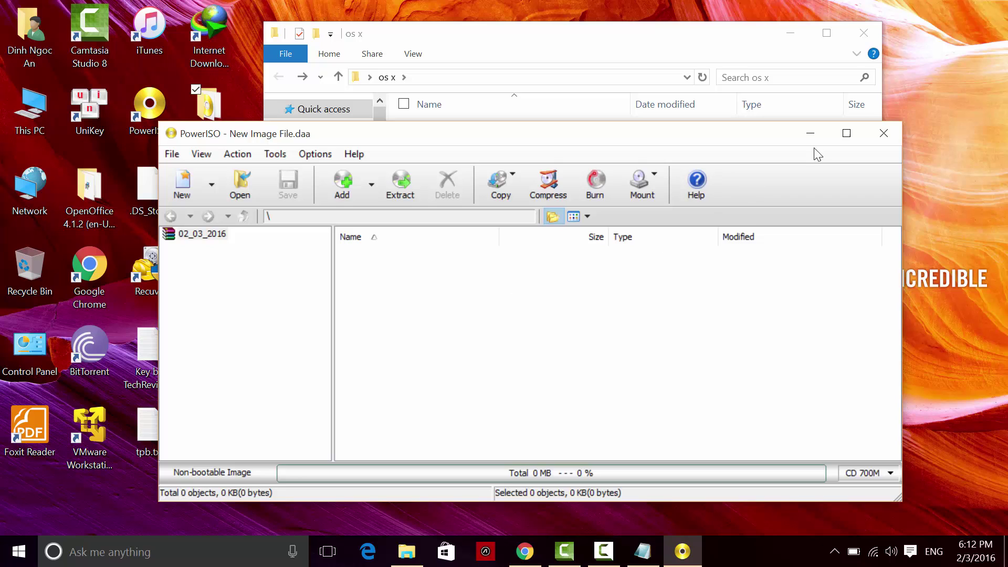
- Close PowerISO, try opening InstallESD.iso in WinRAR, dismiss its error, and browse its context menu
{"action": "left_click", "coordinate": [883, 135]}
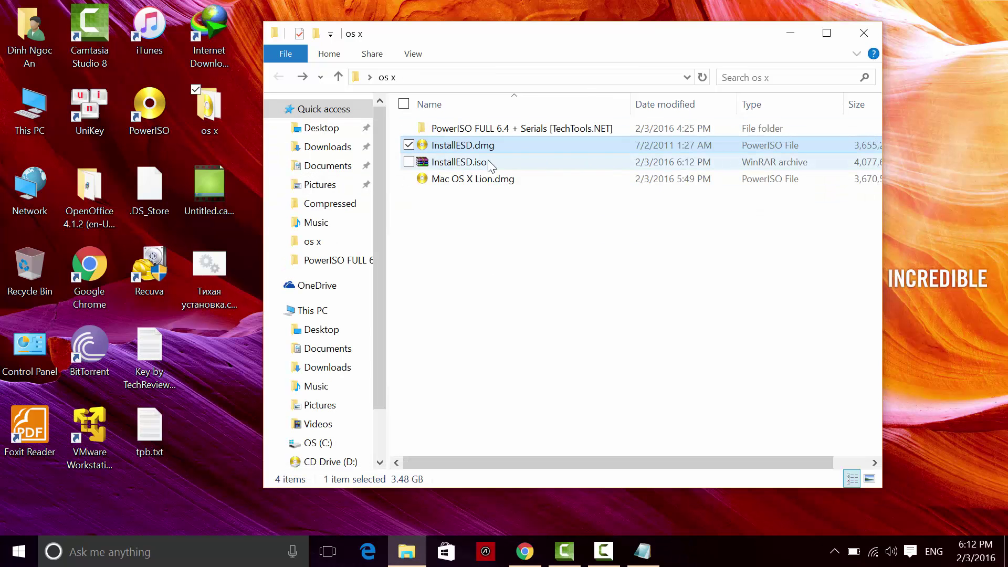
{"action": "left_click", "coordinate": [472, 162]}
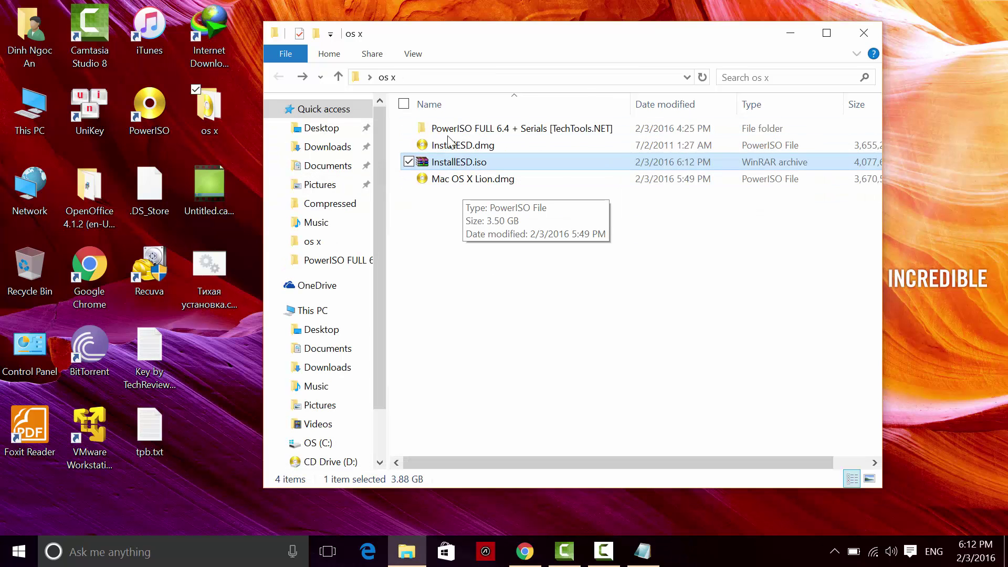
{"action": "double_click", "coordinate": [465, 167]}
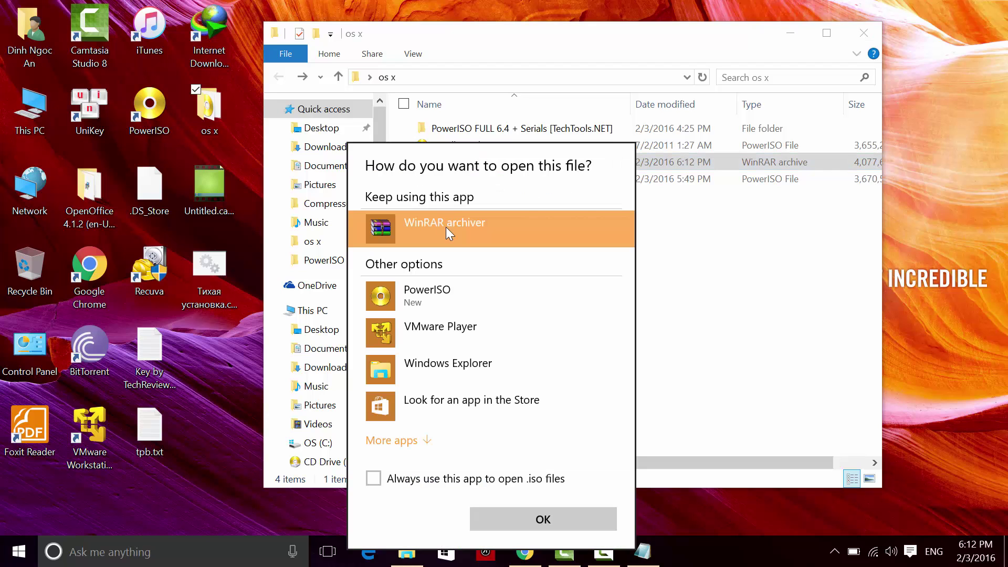
{"action": "left_click", "coordinate": [535, 521]}
{"action": "left_click", "coordinate": [587, 338]}
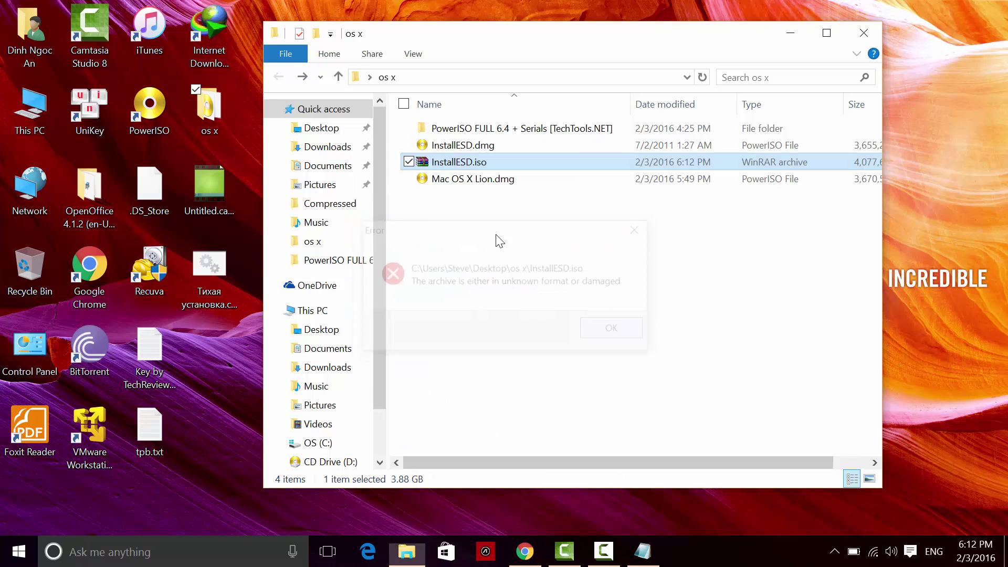
{"action": "right_click", "coordinate": [482, 170]}
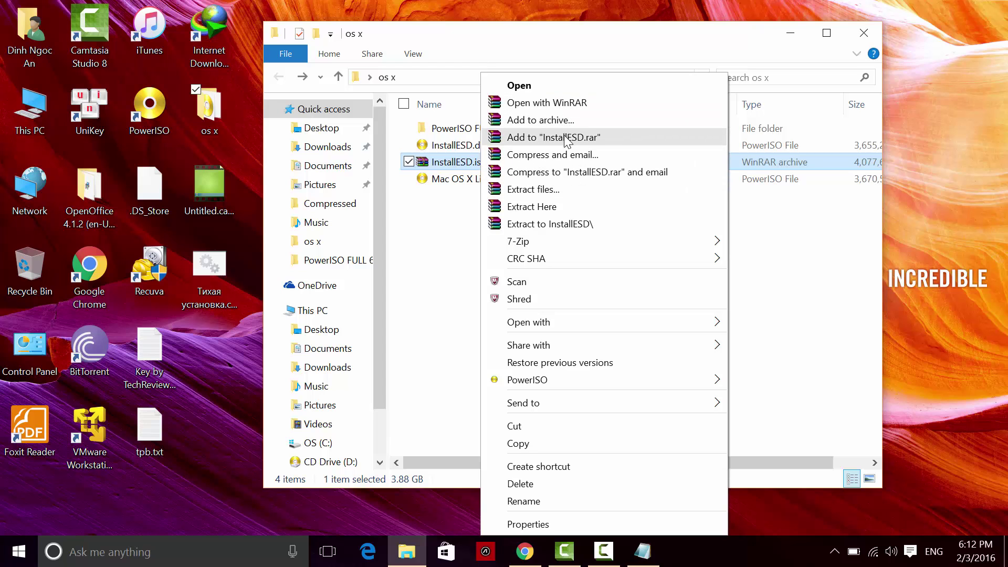
{"action": "mouse_move", "coordinate": [519, 241]}
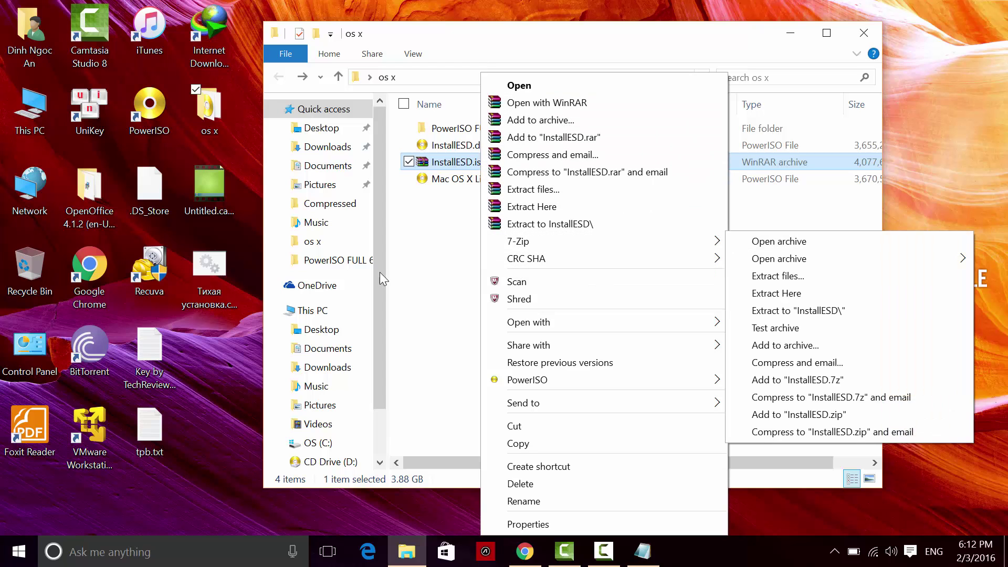
{"action": "left_click", "coordinate": [379, 272]}
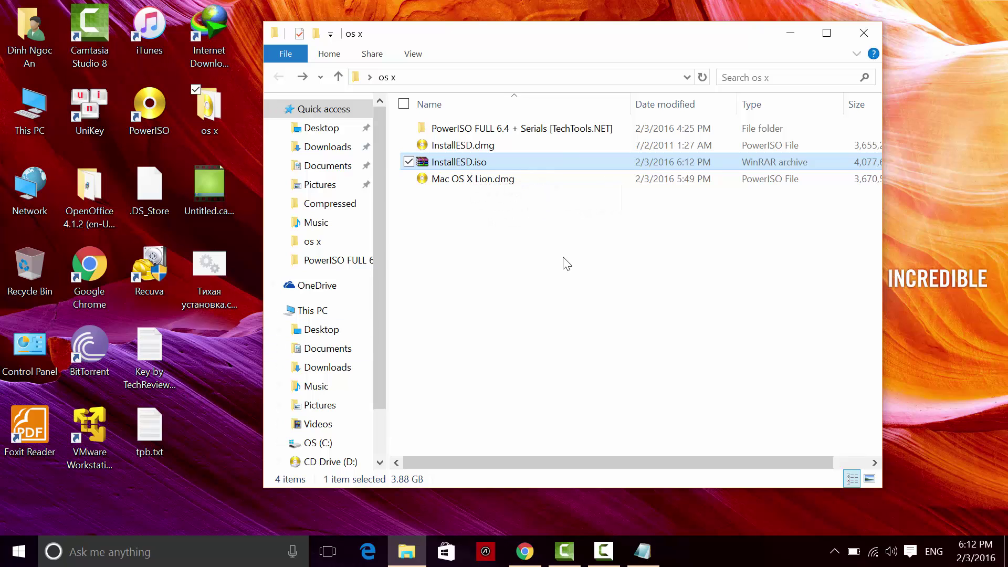
{"action": "left_click_drag", "start_coordinate": [489, 168], "coordinate": [489, 271]}
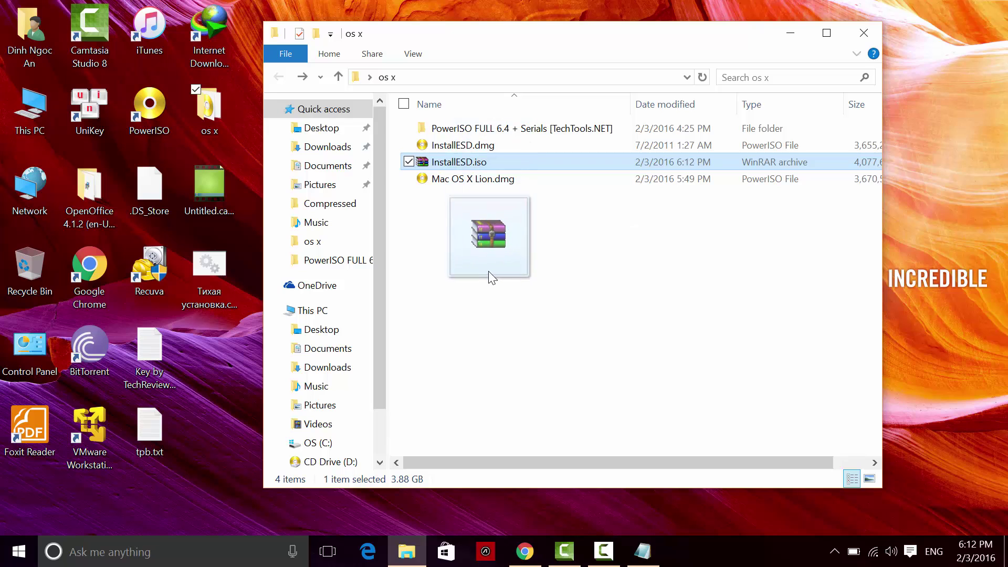